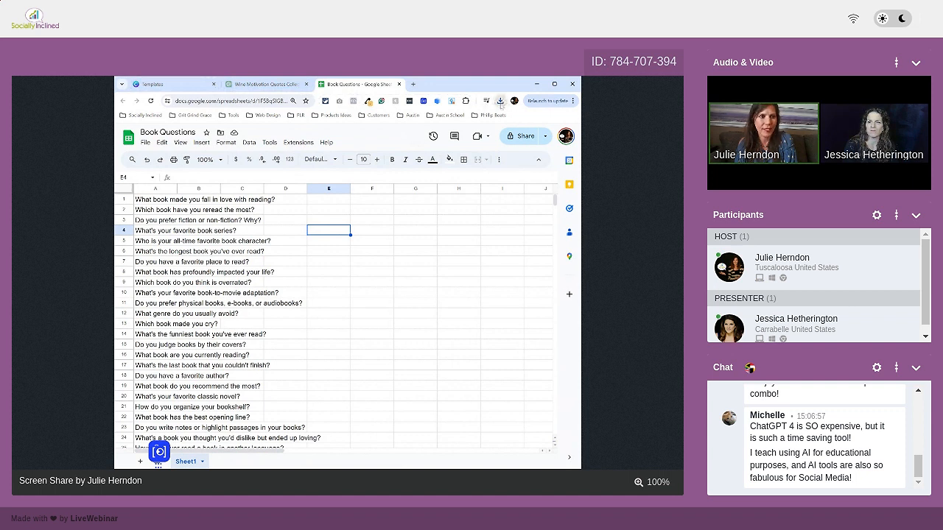
Switch from the book questions sheet to Canva and return to its home page.
left_click(174, 84)
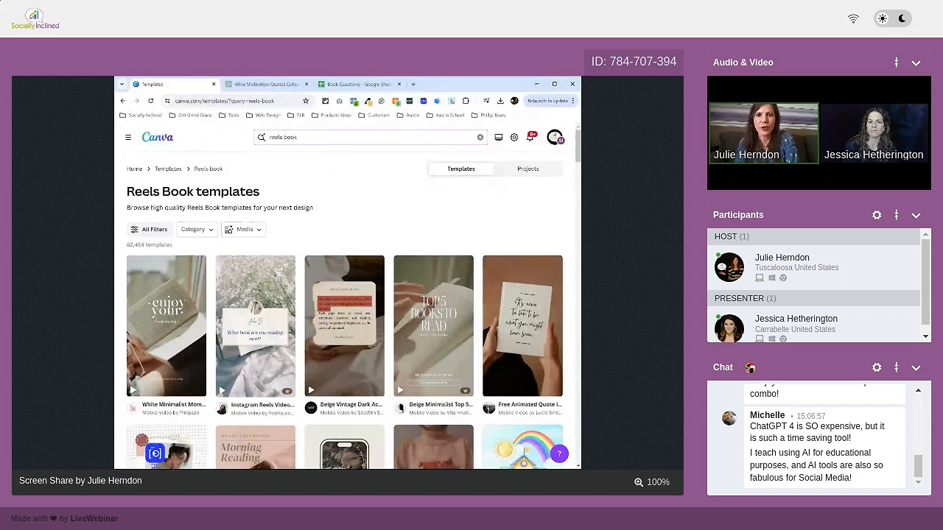
left_click(479, 137)
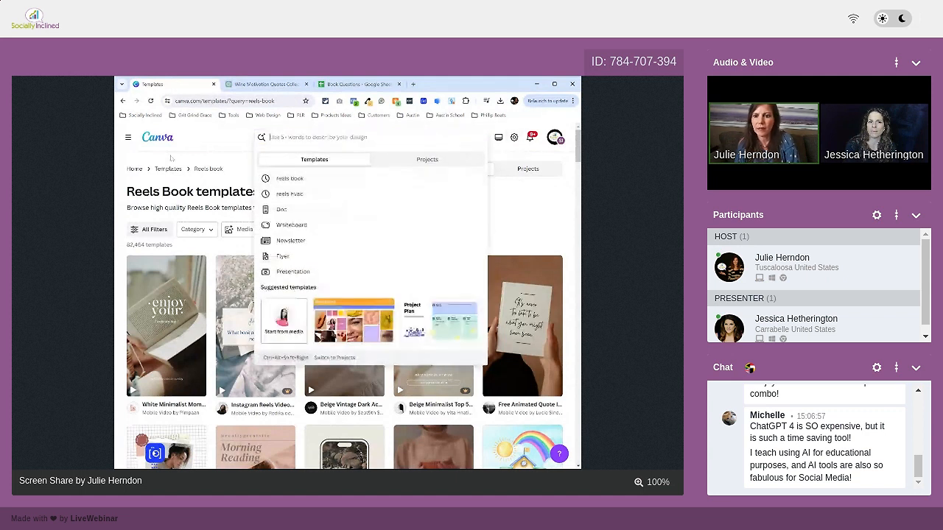
left_click(157, 137)
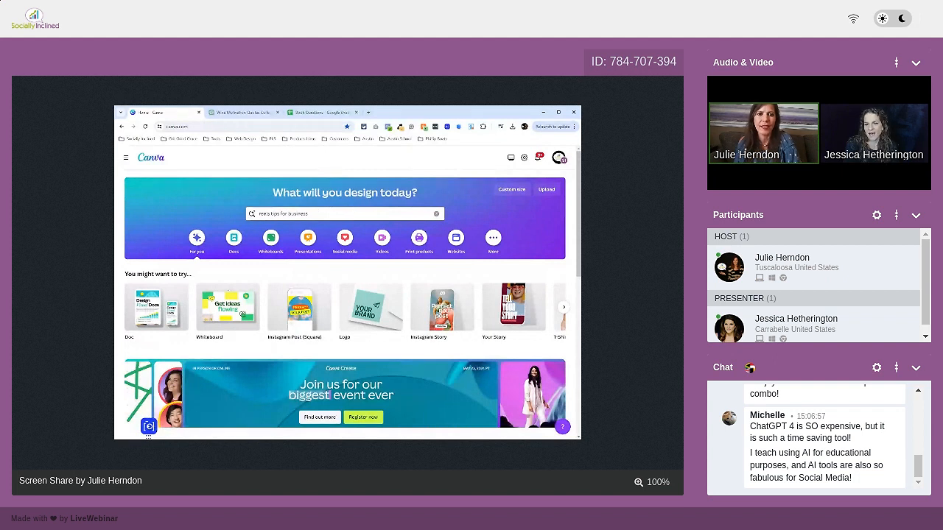
Replace the template search text after "reels" and search for "reels questions books".
left_click(317, 213)
key("BackSpace")
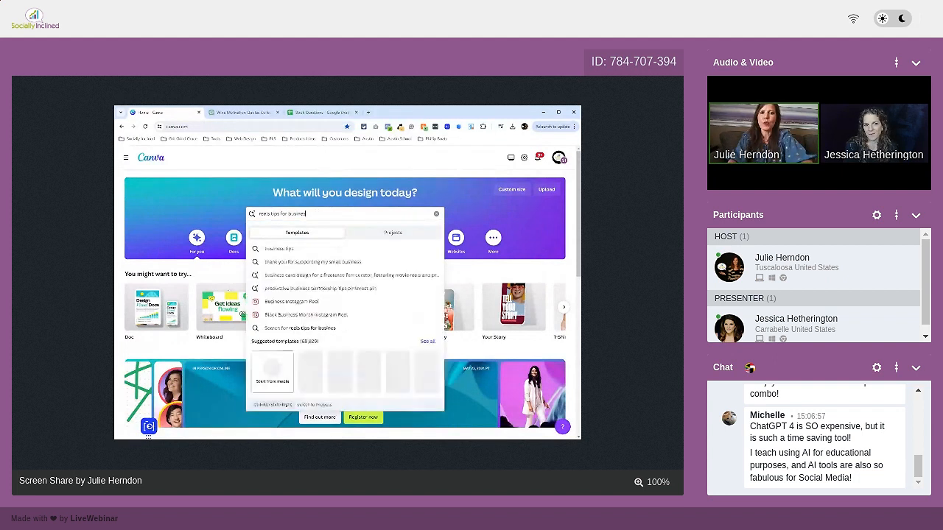
key("BackSpace")
key("BackSpace")
key("BackSpace")
key("BackSpace")
key("BackSpace")
key("BackSpace")
key("BackSpace")
key("BackSpace")
key("BackSpace")
key("BackSpace")
key("BackSpace")
key("BackSpace")
key("BackSpace")
key("BackSpace")
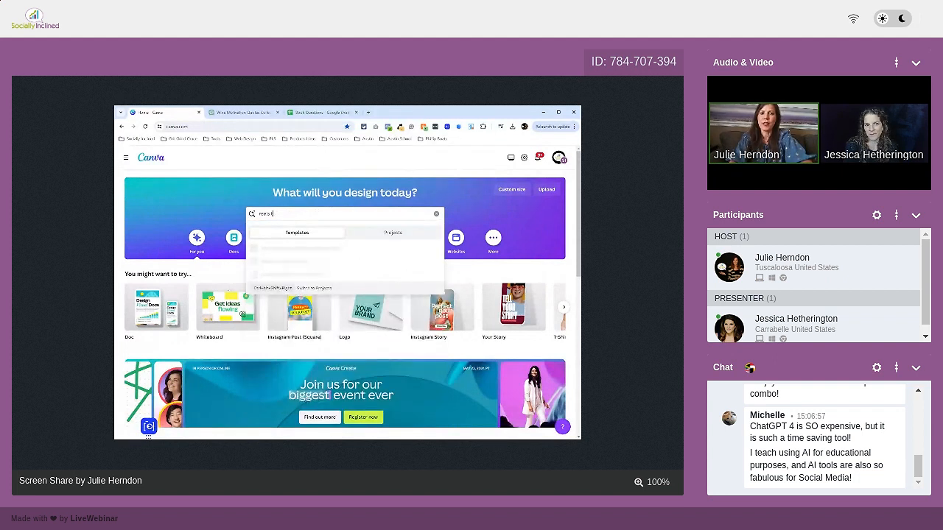
type("quest")
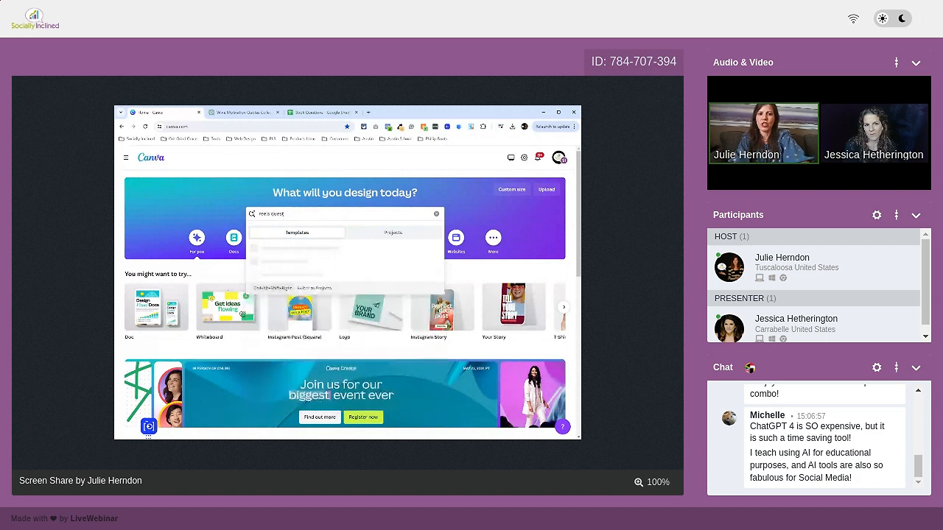
type("ions")
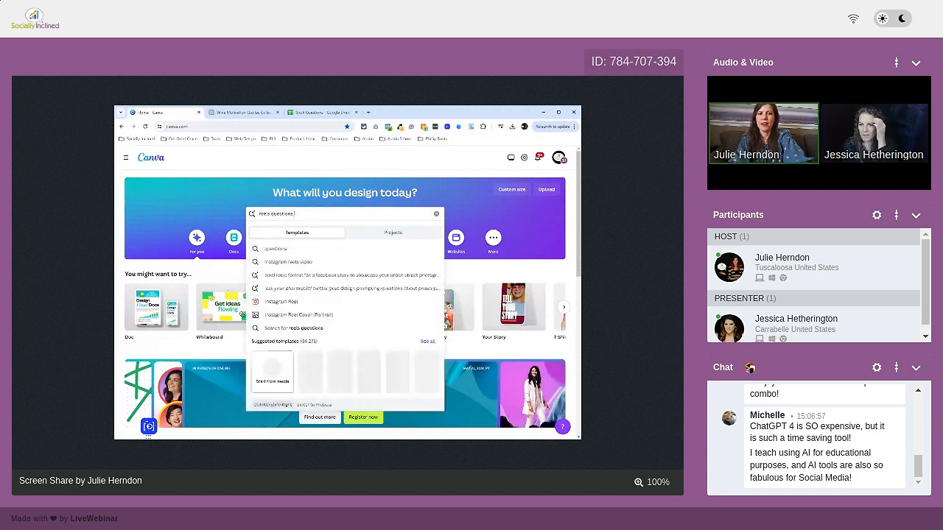
type(" books")
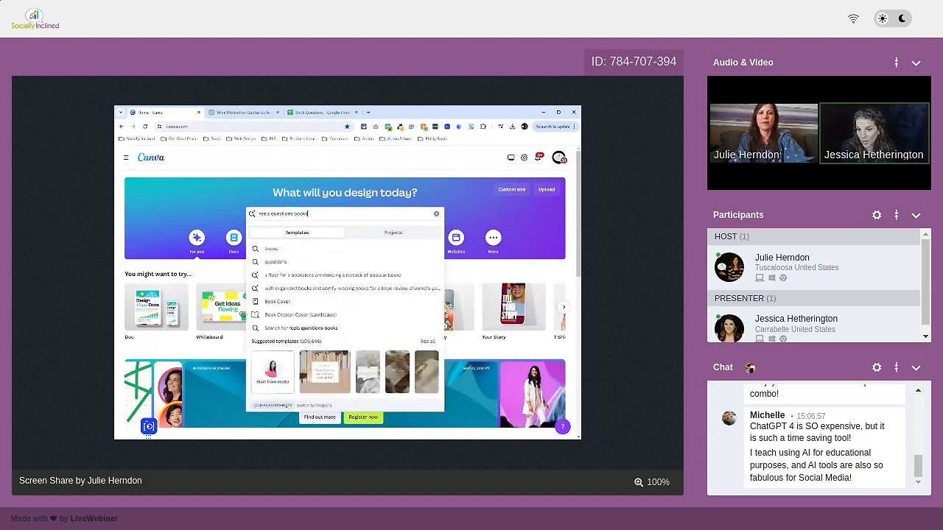
key("Return")
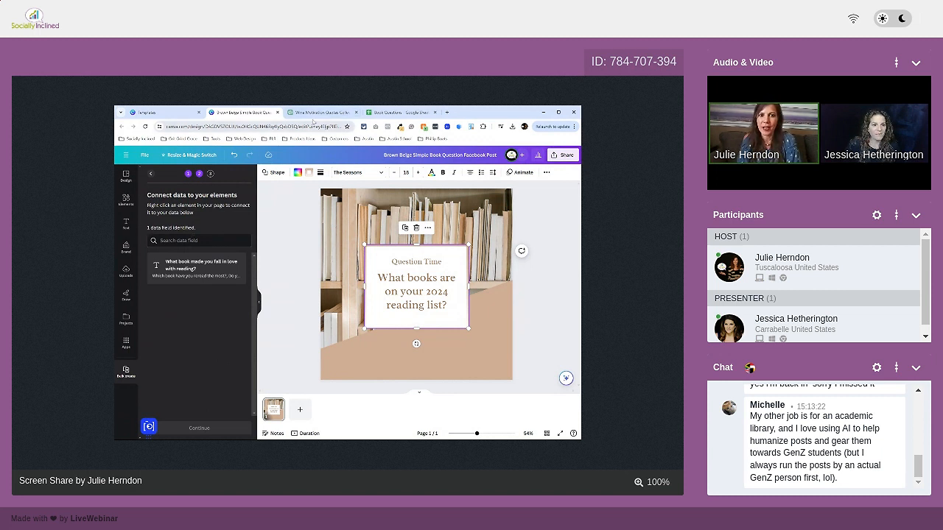
View the Book Questions sheet, and generate 99 designs from the selected questions in the Facebook post template.
left_click(401, 113)
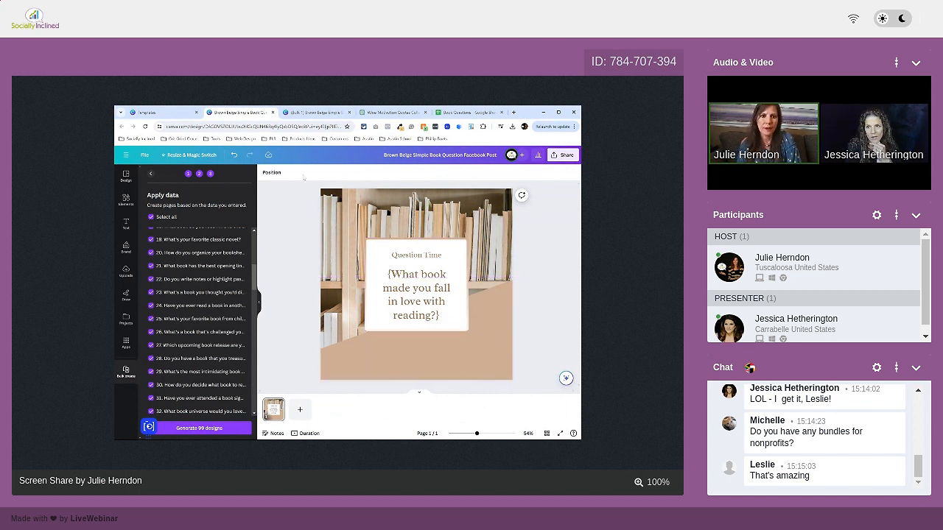
left_click(190, 429)
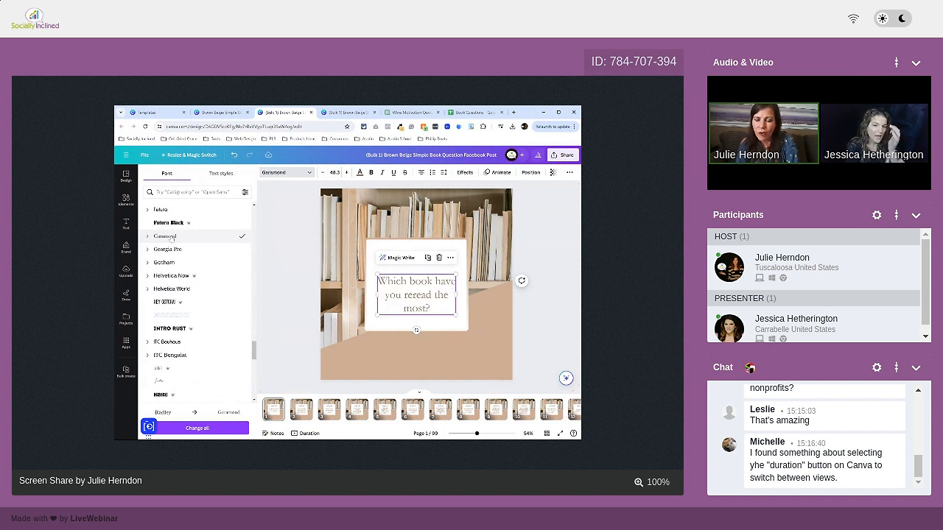
Set the question text's font to ITC Benguiat and apply the change to every page.
scroll(171, 253, "down", 3)
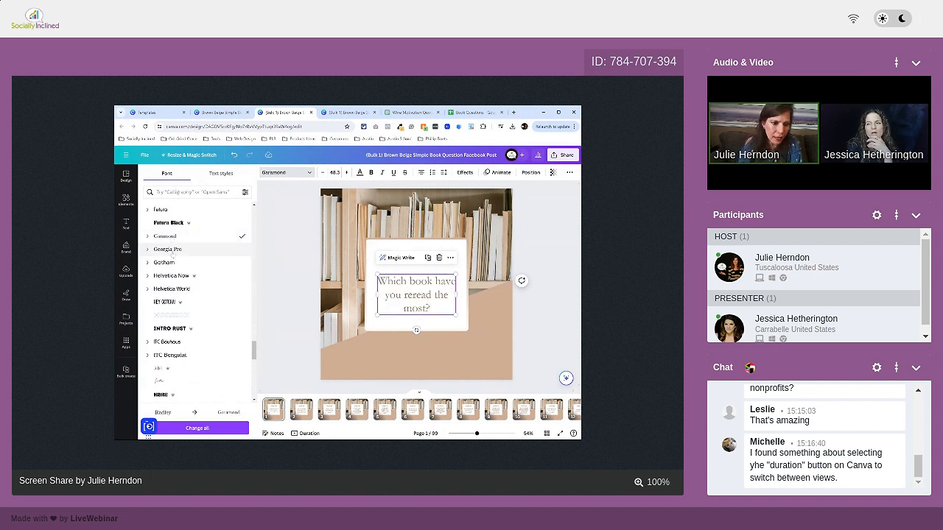
left_click(174, 243)
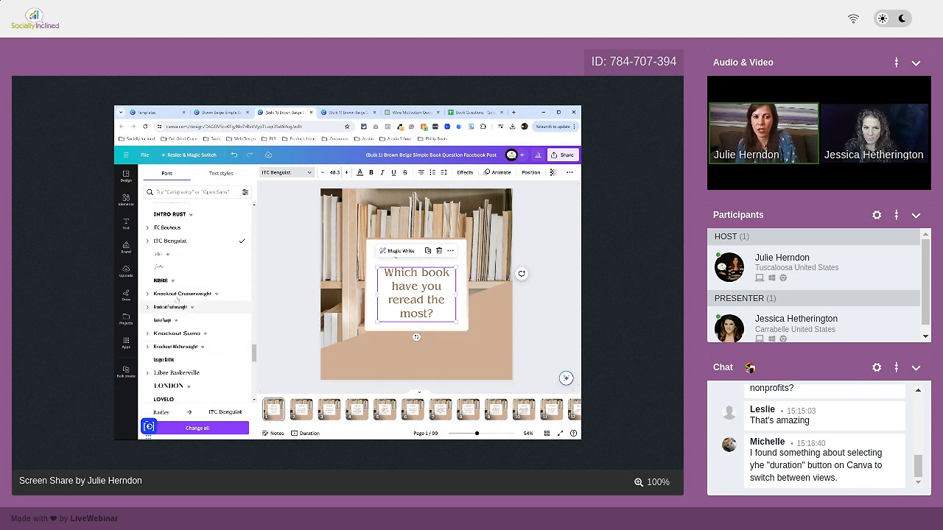
left_click(195, 428)
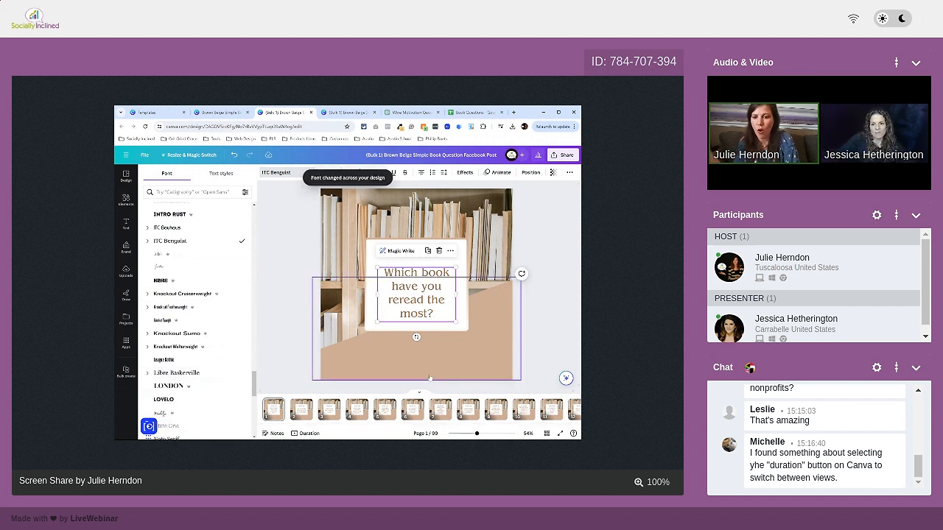
On page 9, recolor the beige shape with the brown photo color and apply it to all pages.
left_click(495, 410)
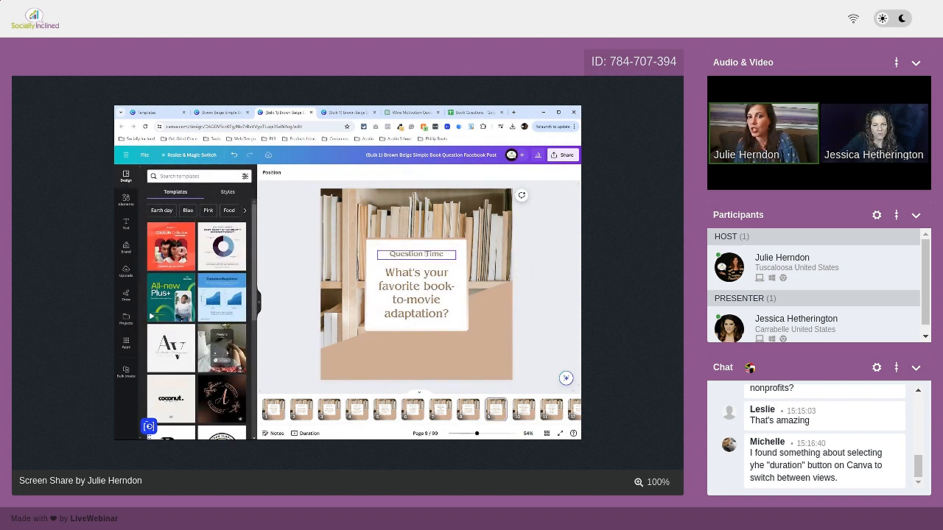
left_click(485, 367)
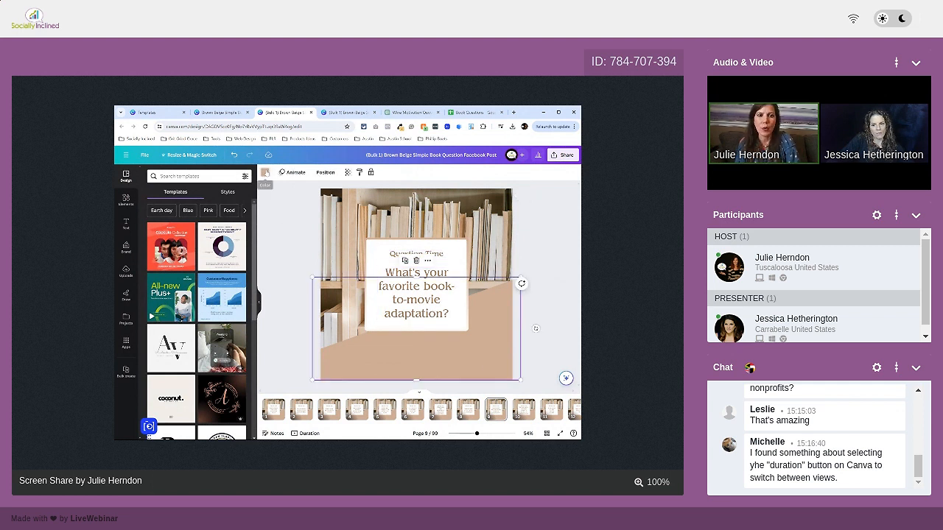
left_click(265, 173)
scroll(205, 338, "down", 3)
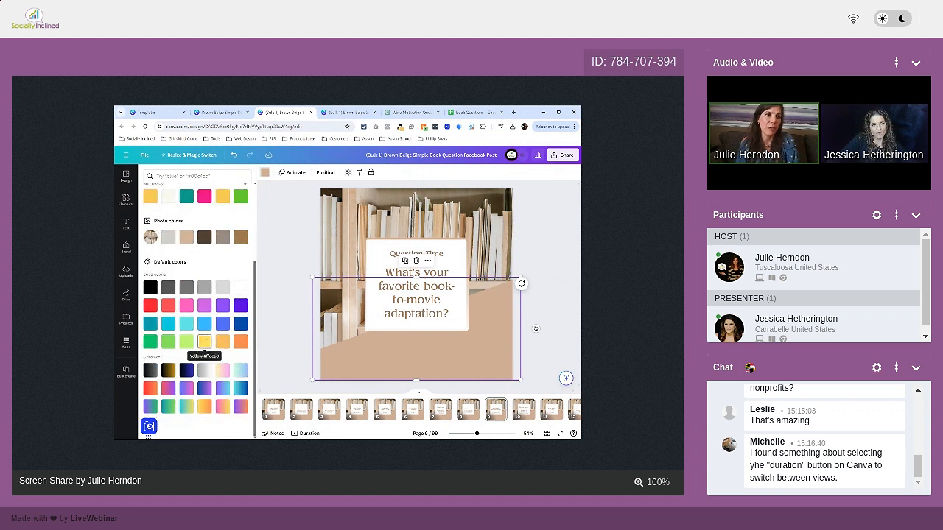
left_click(240, 236)
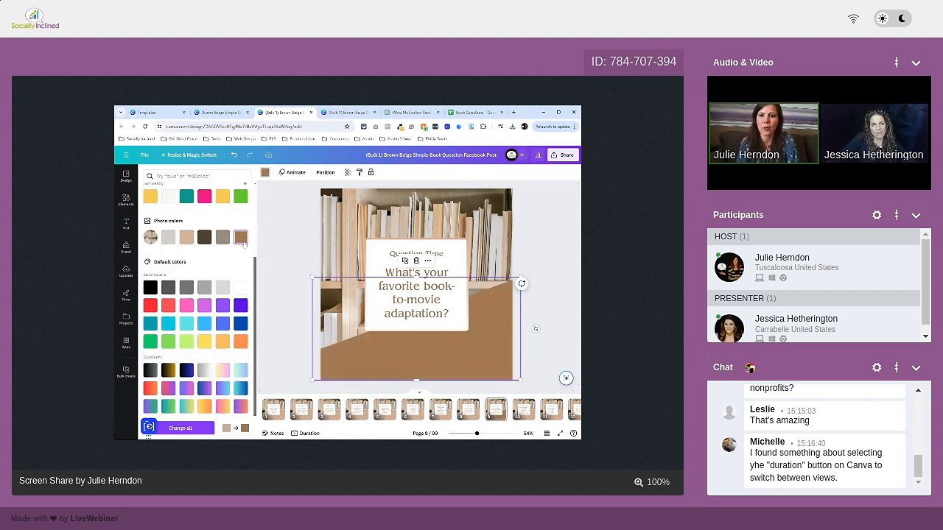
left_click(188, 428)
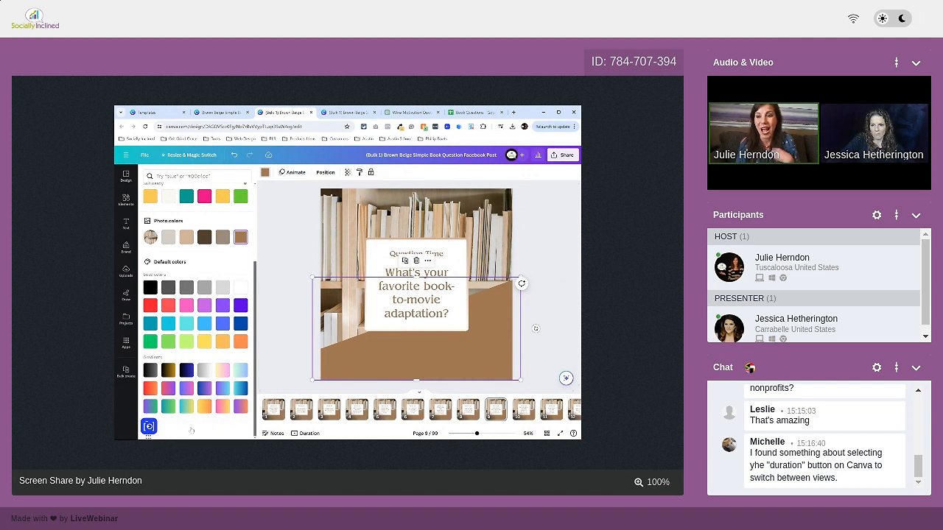
left_click(559, 256)
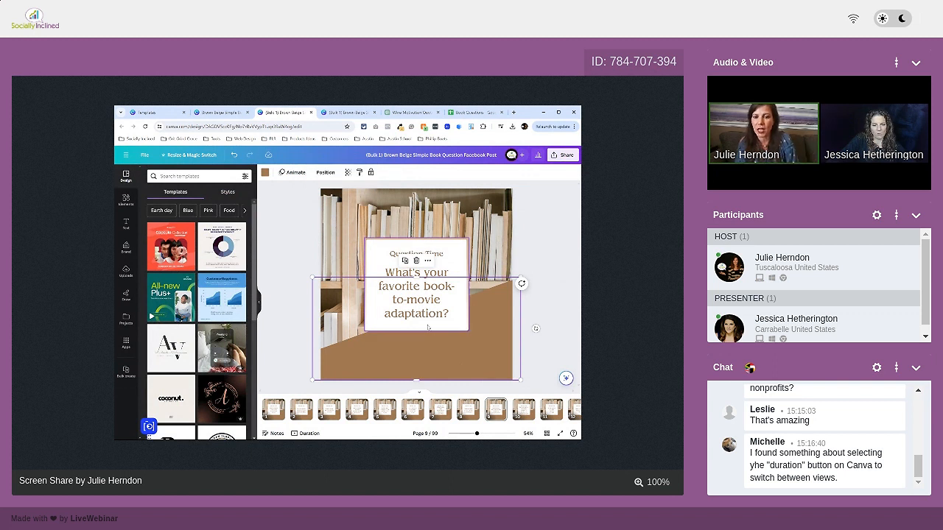
On page 6, open the color options for the brown shape behind the question box.
left_click(413, 409)
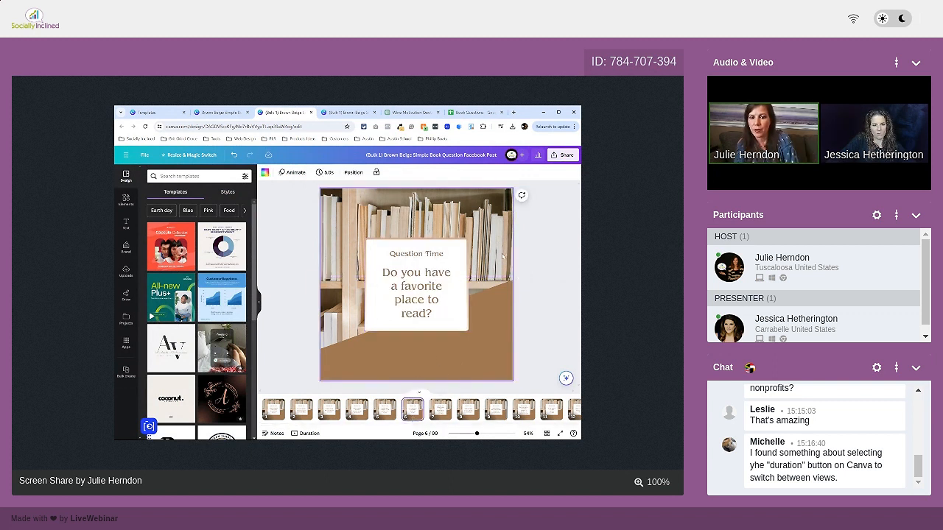
left_click(343, 372)
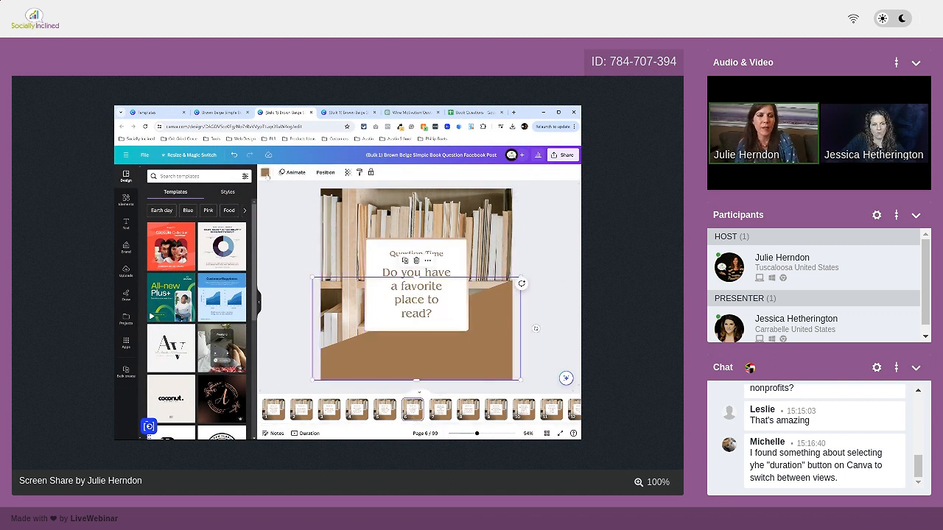
left_click(265, 173)
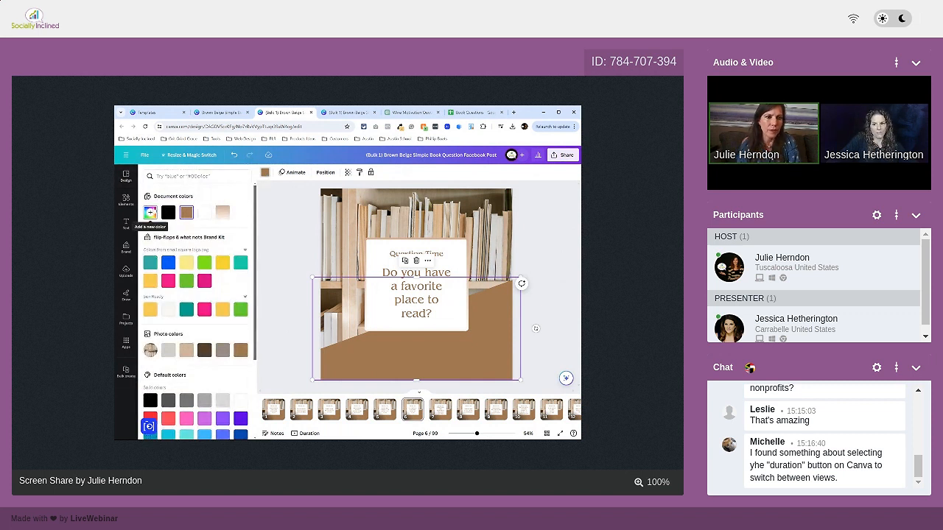
left_click(150, 213)
left_click(176, 176)
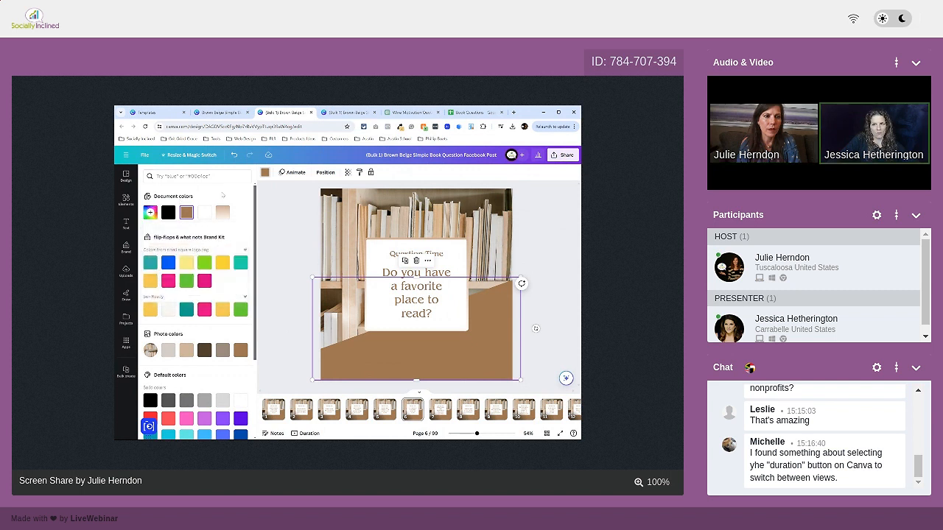
type("book")
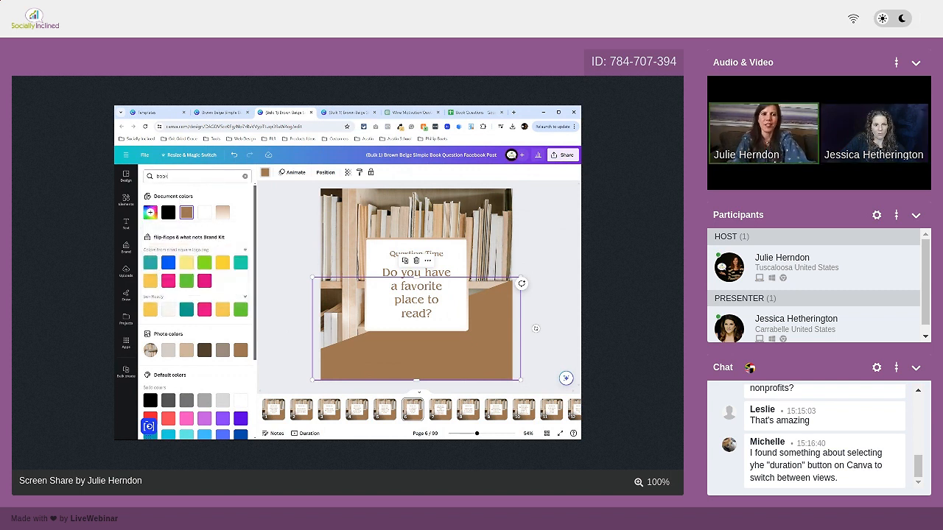
key("BackSpace")
key("BackSpace")
key("BackSpace")
key("BackSpace")
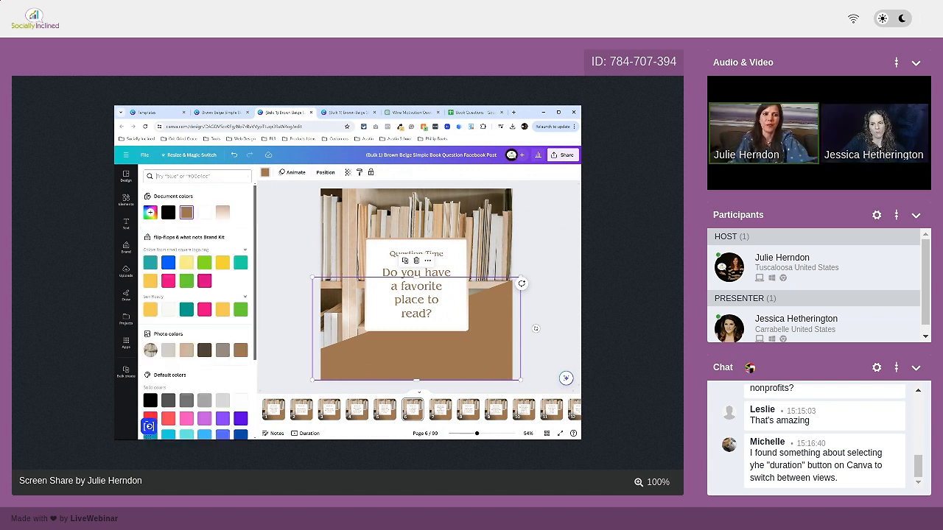
Search the color palettes for burgundy using the partial term "burgund".
type("m")
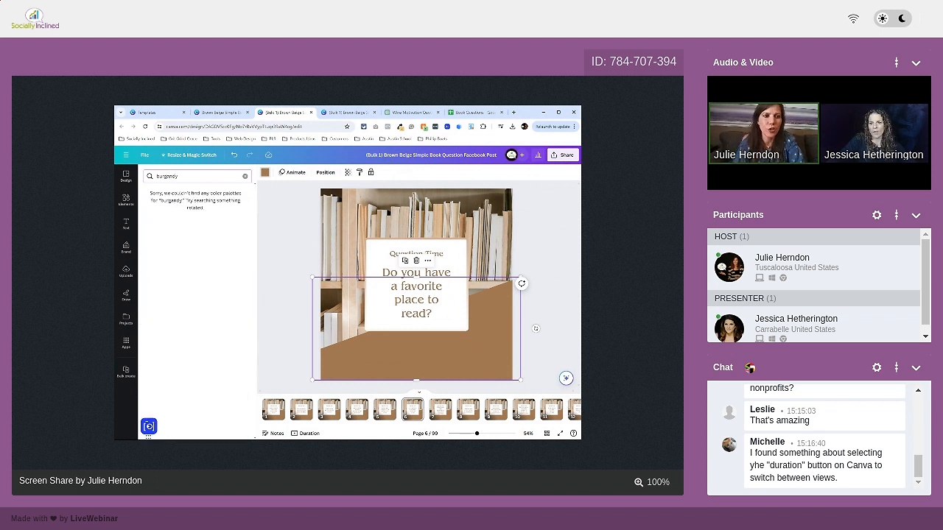
key("BackSpace")
key("BackSpace")
key("BackSpace")
key("BackSpace")
type("und")
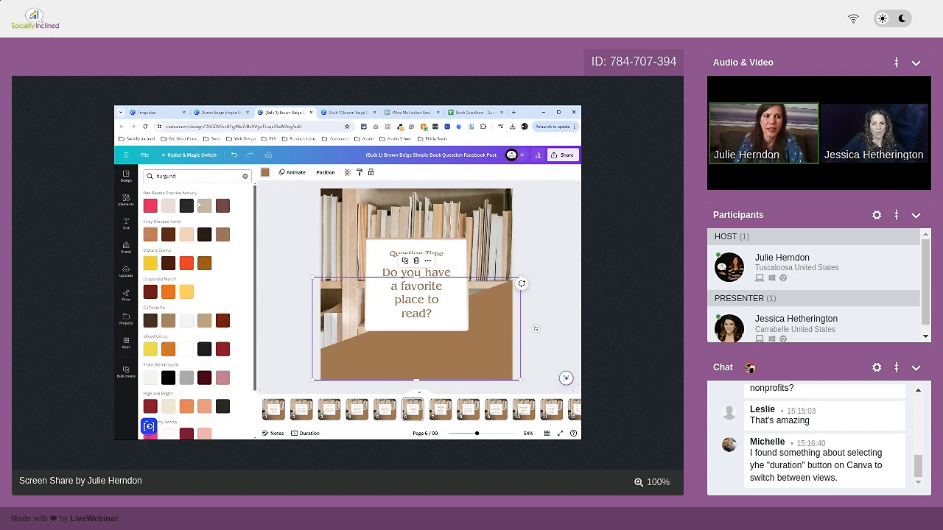
Recolor the brown shape with the dark red from the yellow-and-orange palette and apply it to all pages.
scroll(230, 274, "down", 2)
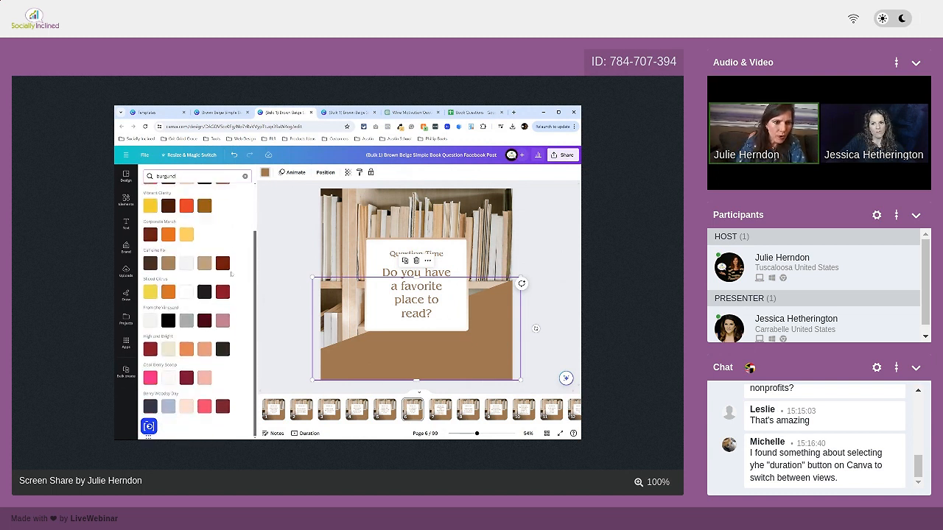
left_click(223, 293)
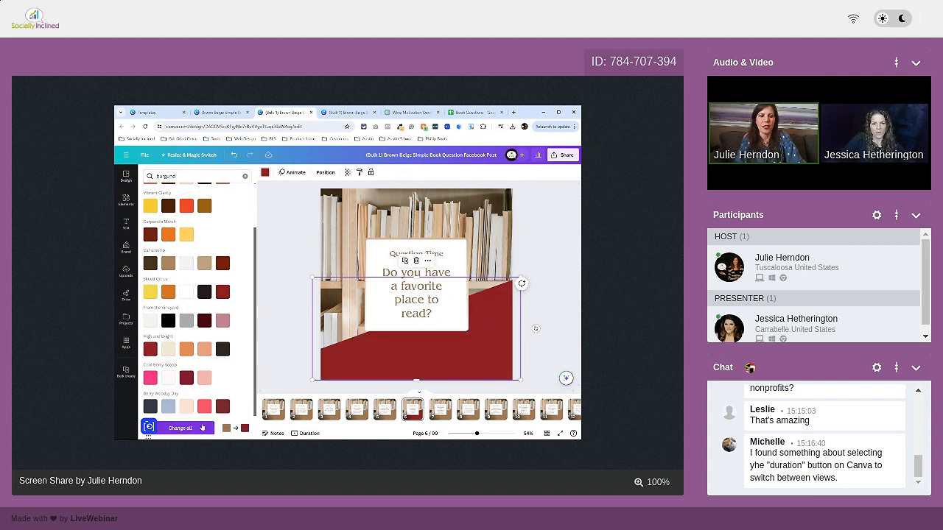
left_click(179, 428)
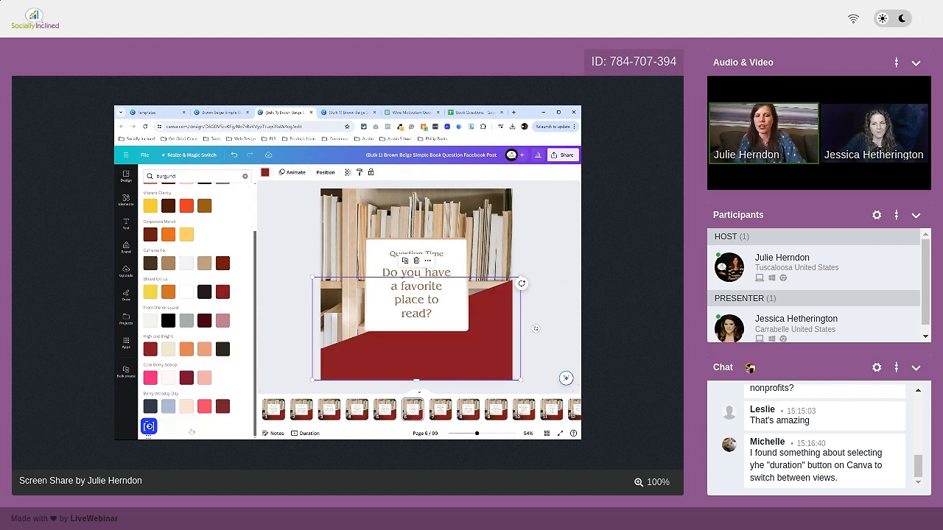
Set the white question box's border to the dark red document color and apply it across all pages.
left_click(439, 242)
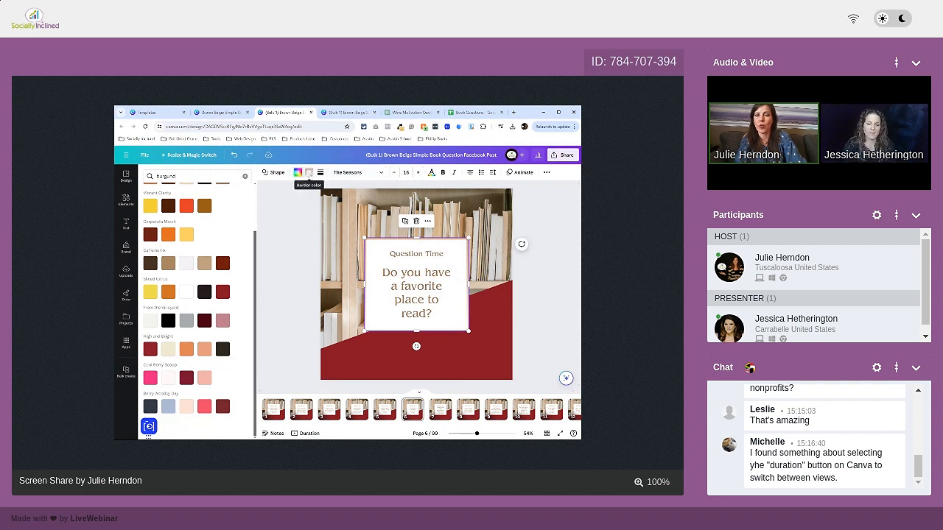
left_click(308, 172)
left_click(187, 213)
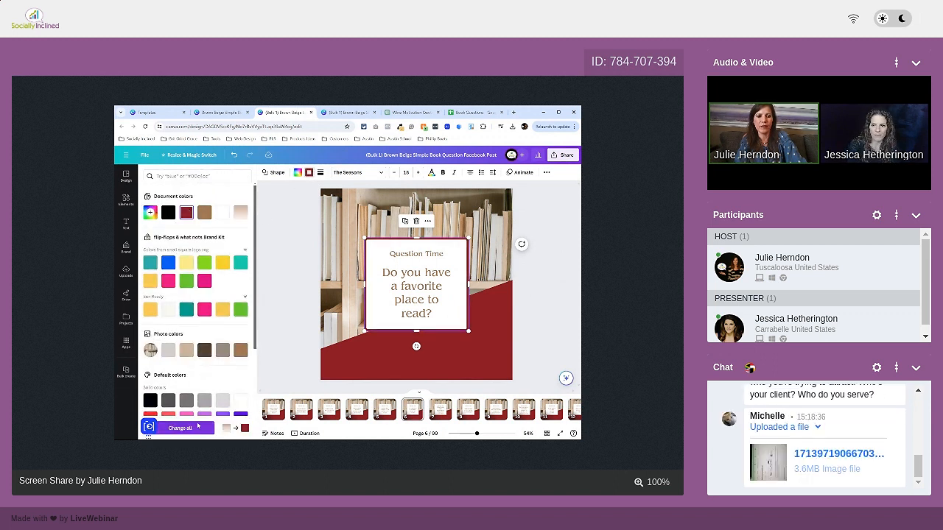
left_click(192, 429)
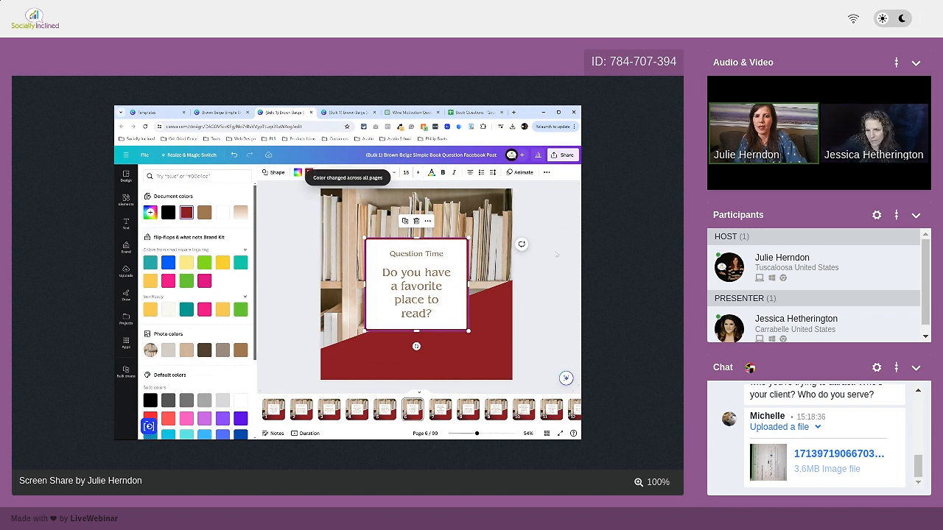
Search the elements library for "books" and limit the results to photos.
left_click(441, 285)
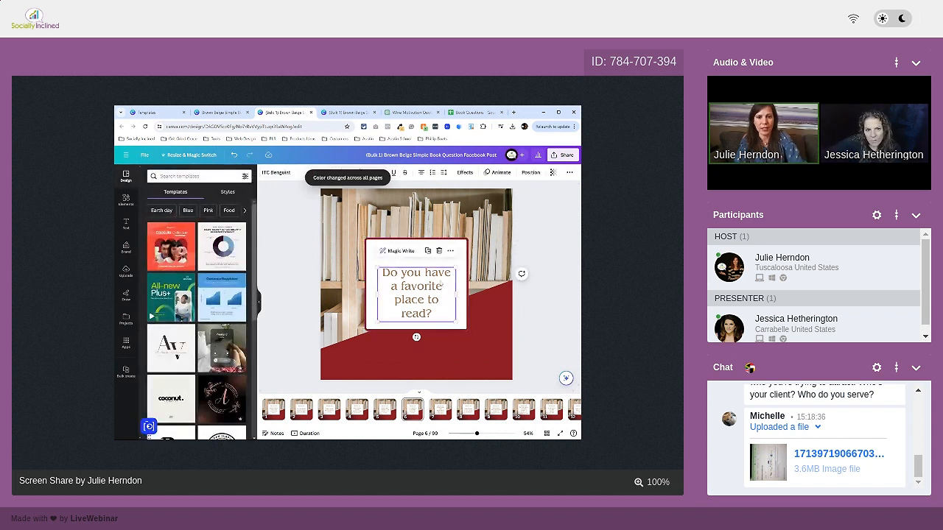
left_click(298, 272)
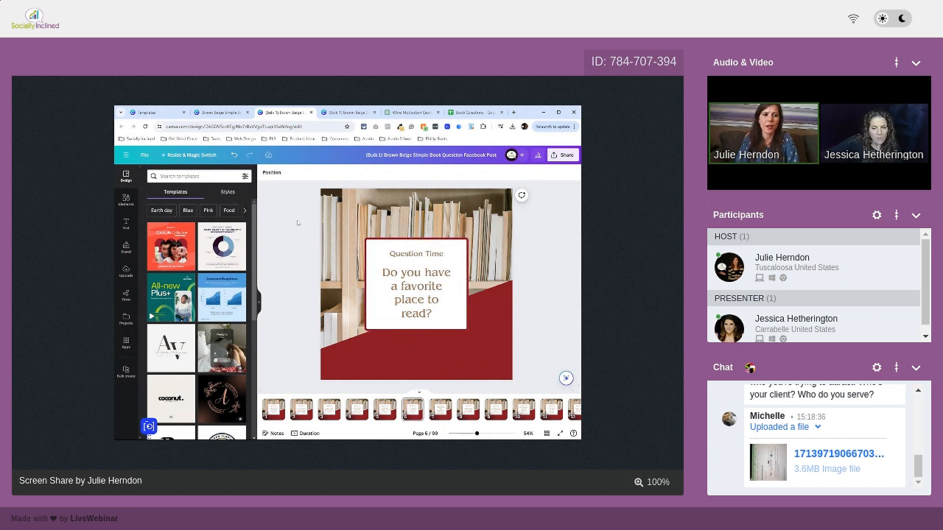
left_click(121, 207)
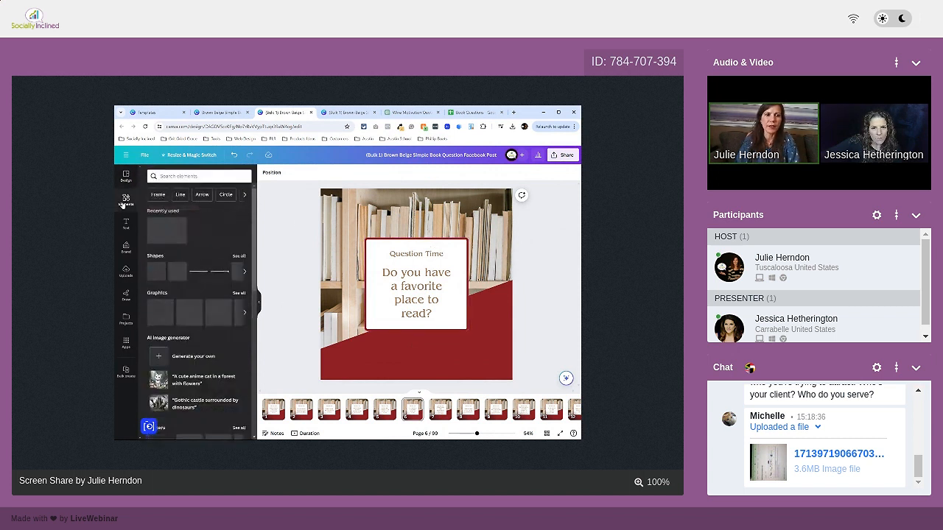
type("books")
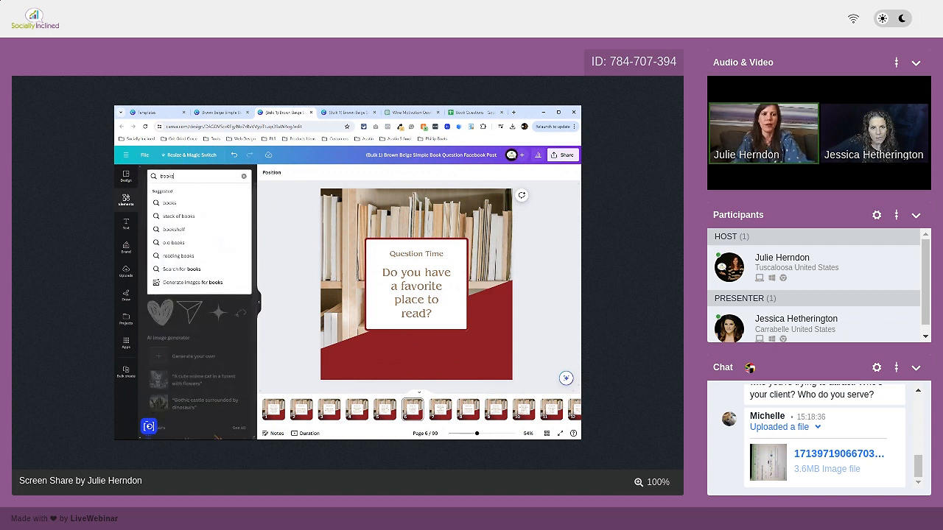
key("Return")
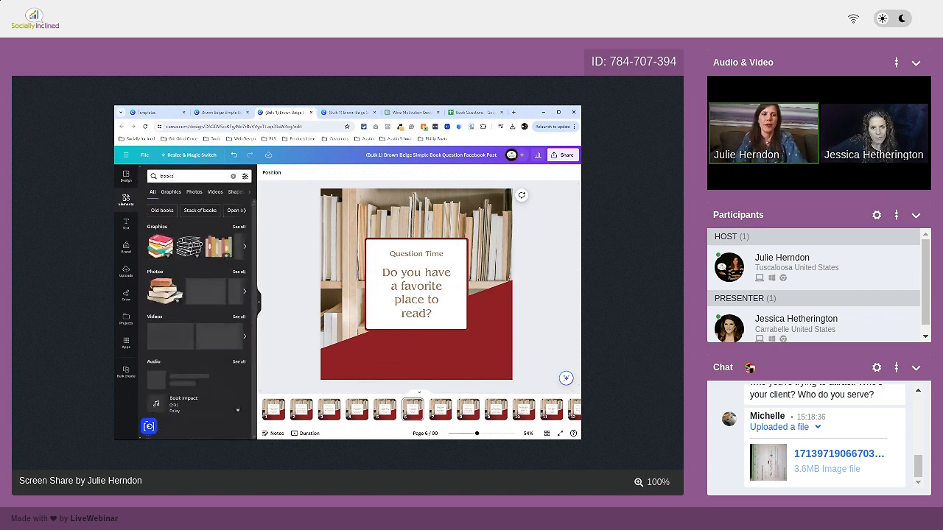
left_click(196, 193)
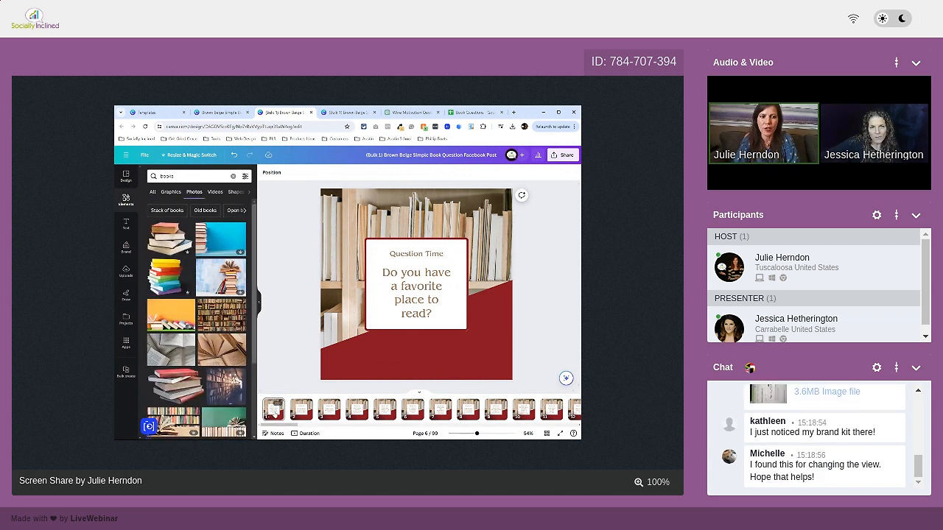
Replace the background on page 1 with the packed bookshelf photo and on page 2 with the dim library photo with hanging lights.
left_click(273, 410)
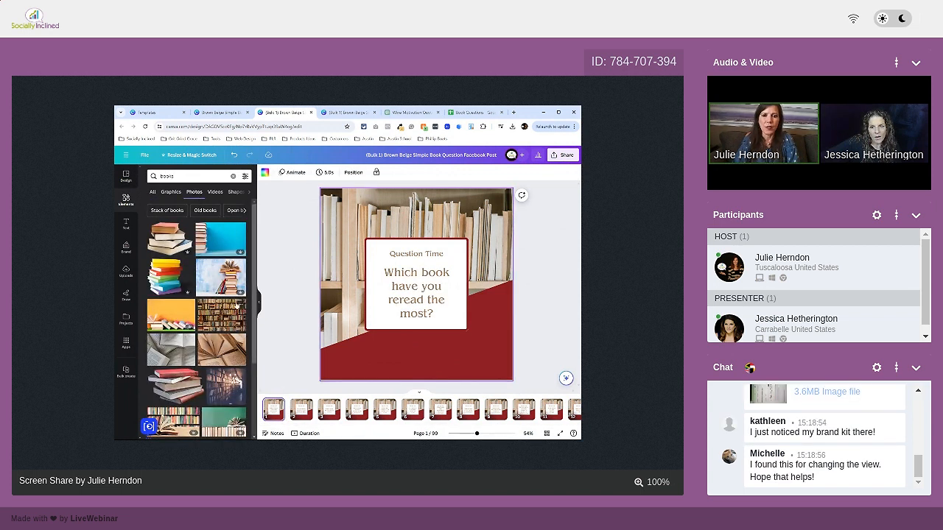
left_click_drag(237, 305, 336, 226)
left_click(298, 410)
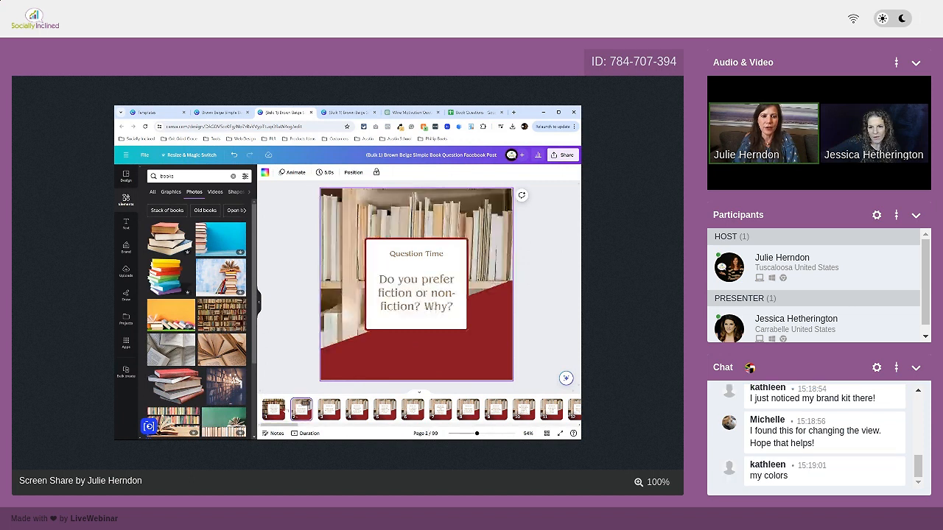
left_click_drag(223, 390, 412, 316)
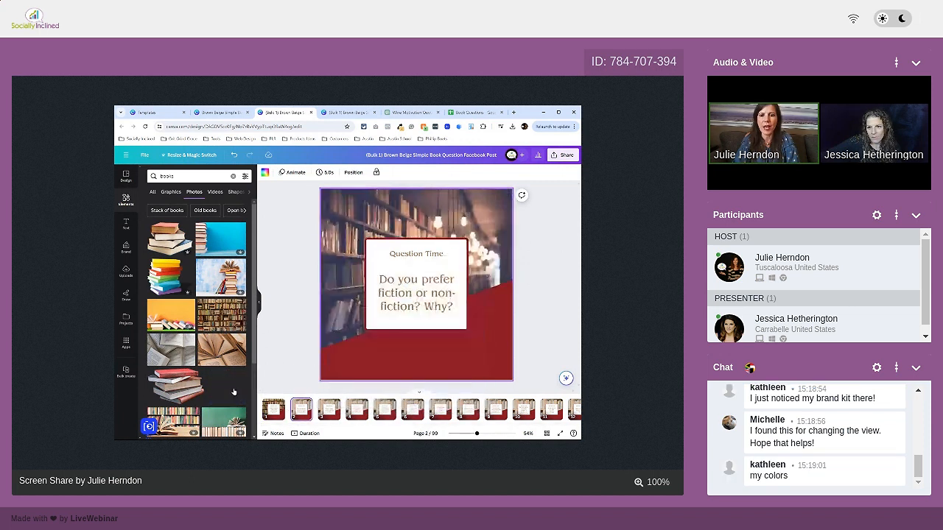
Replace the background on page 3 with the photo of blue and brown books on shelves, and go to page 4.
left_click(330, 409)
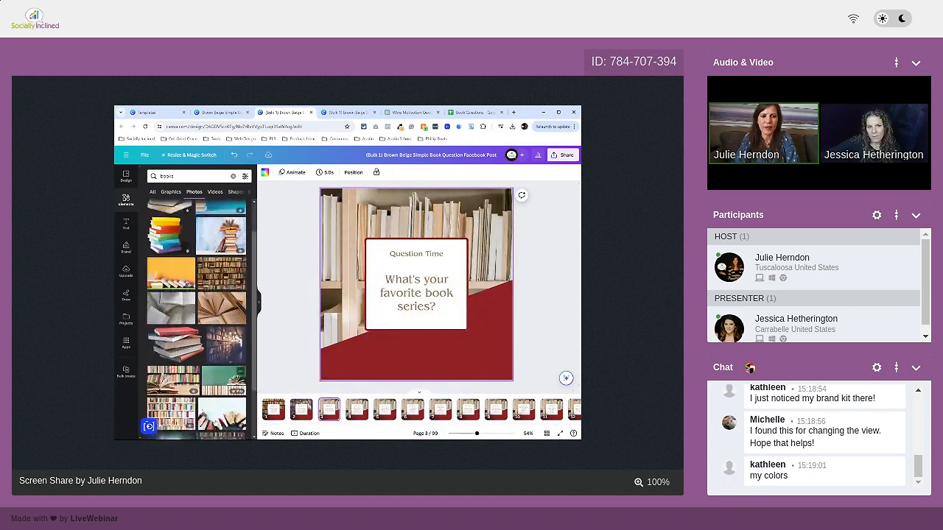
scroll(223, 379, "down", 3)
left_click_drag(230, 361, 412, 288)
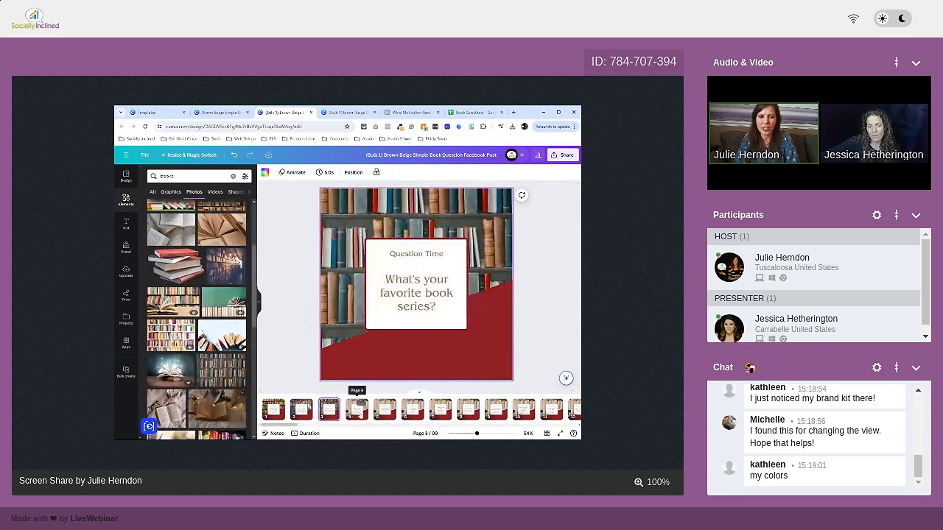
left_click(356, 405)
scroll(240, 394, "down", 3)
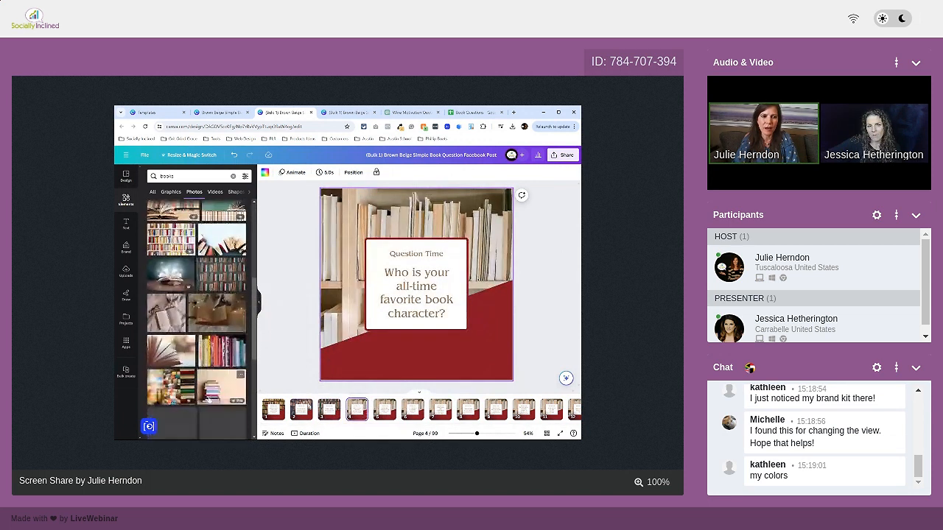
left_click(244, 295)
left_click_drag(341, 227, 311, 258)
key("Delete")
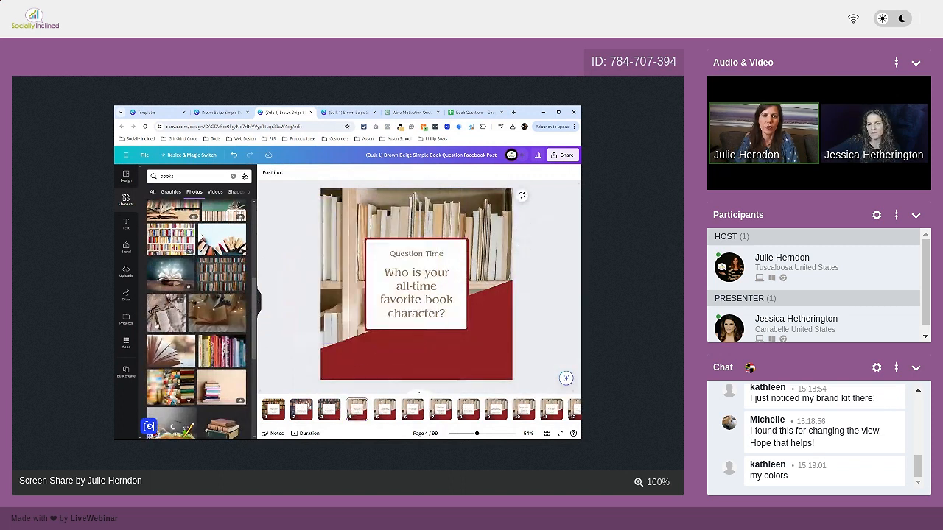
Set the open book with string lights photo as page 4's background and the open book with blurred backdrop photo as page 5's.
left_click_drag(216, 309, 334, 232)
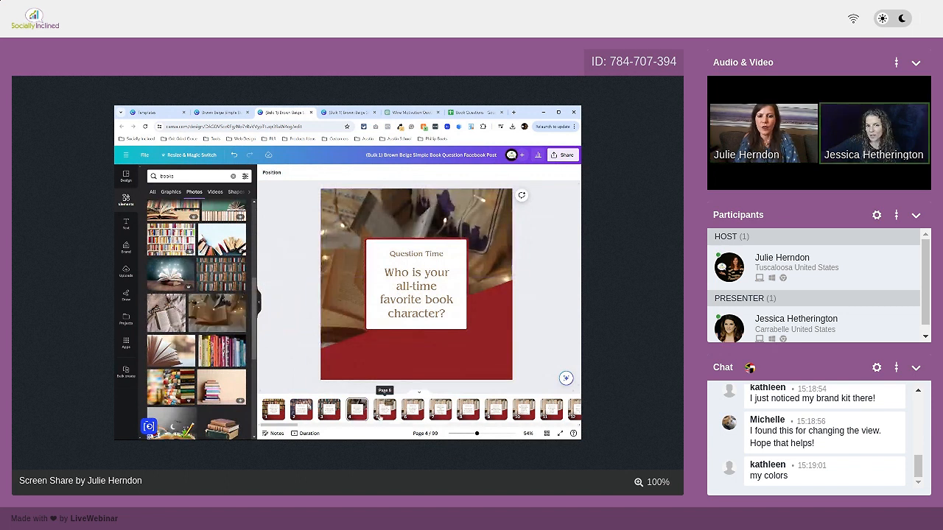
left_click(378, 414)
left_click_drag(175, 343, 338, 273)
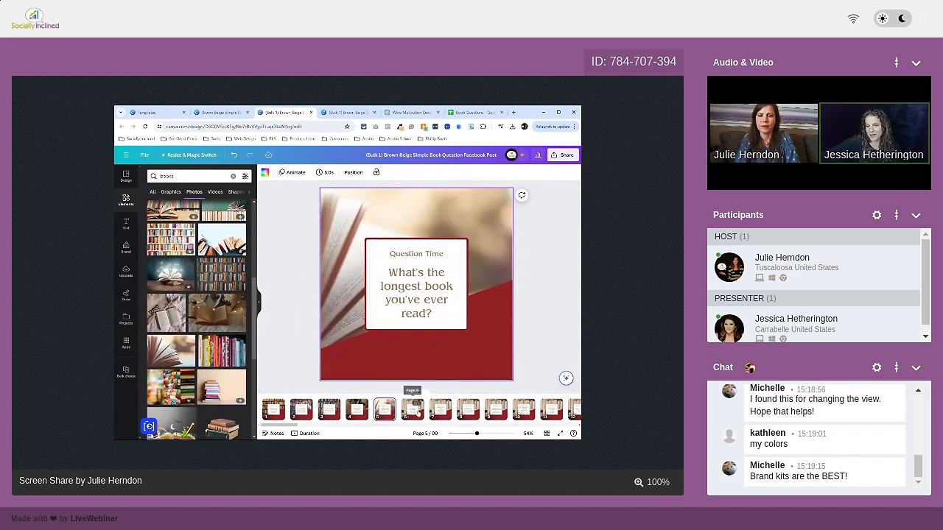
Replace the backgrounds on pages 6 and 7 with the photo of colorful stacked books.
left_click(413, 409)
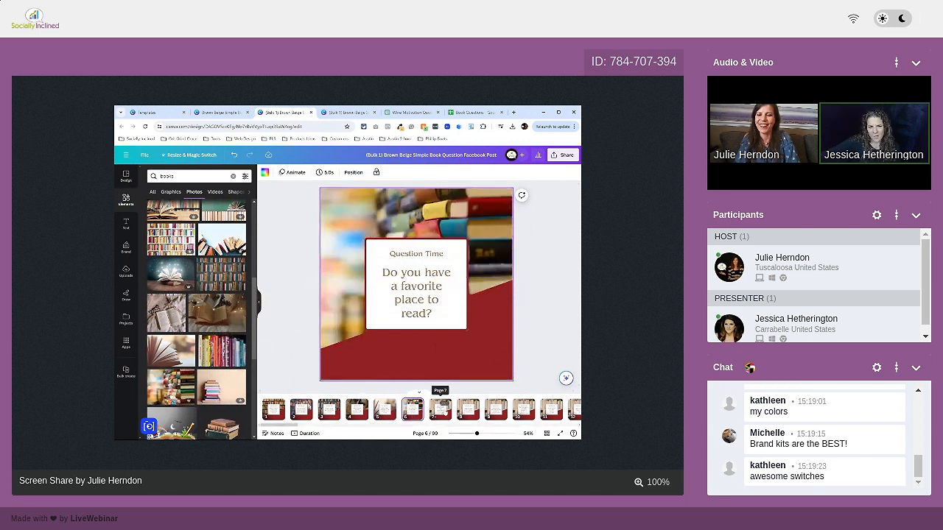
left_click(440, 407)
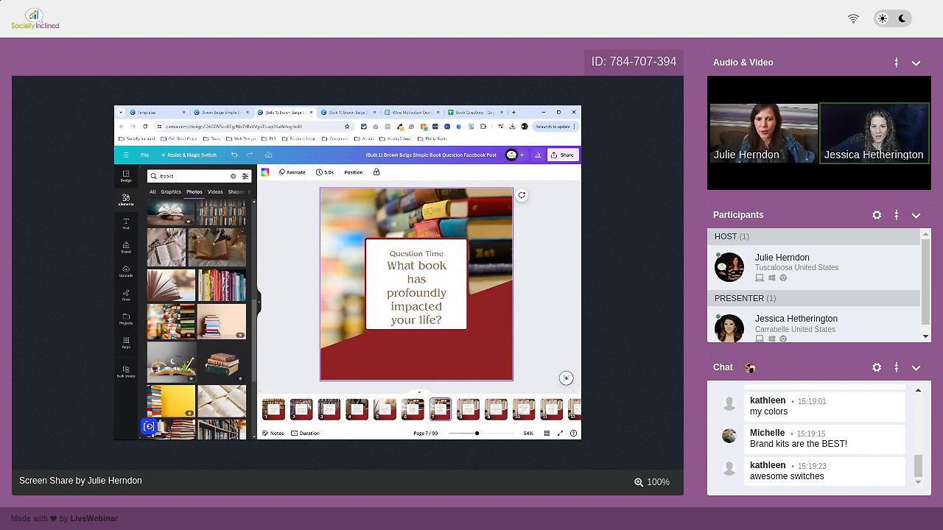
Hide the page thumbnails so the pages are shown as one continuous vertical list.
left_click(419, 391)
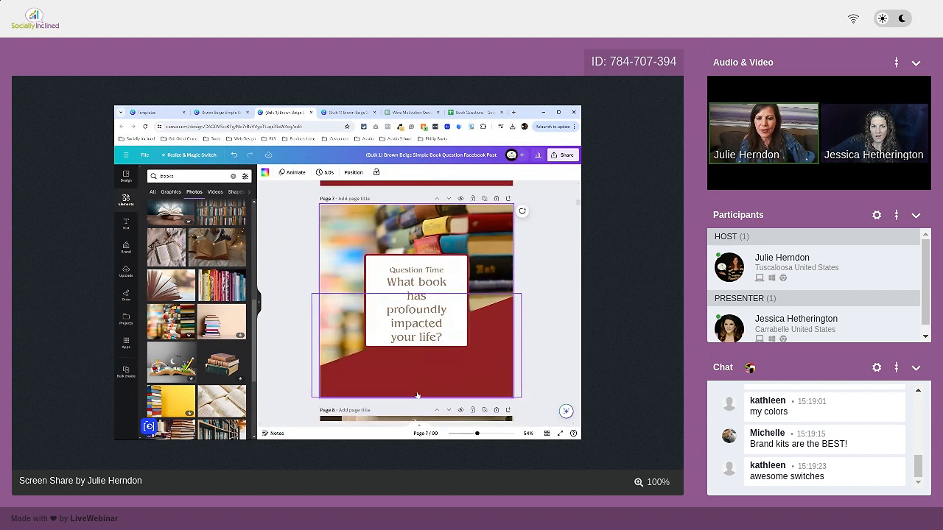
scroll(417, 395, "down", 5)
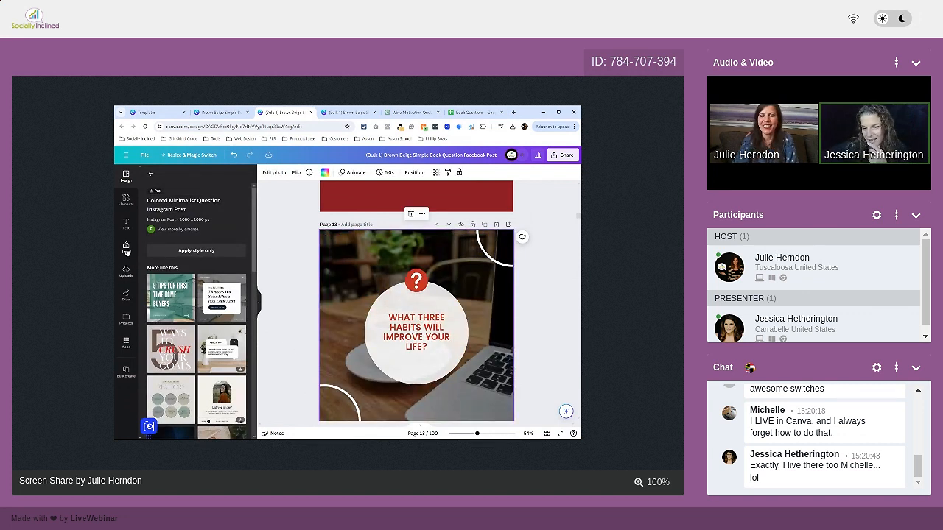
Apply the Sun Ready palette from the brand kit to the page 13 question post and extend it to all pages.
left_click(126, 248)
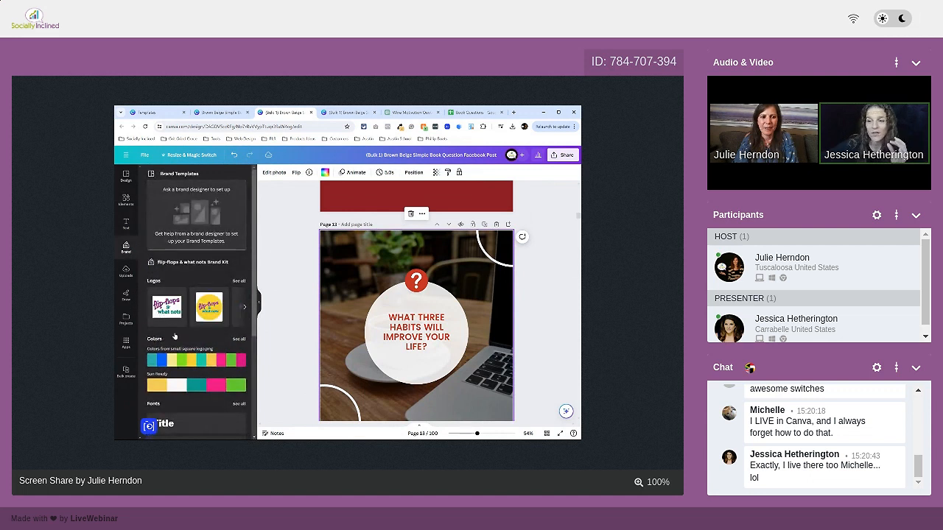
scroll(195, 302, "down", 3)
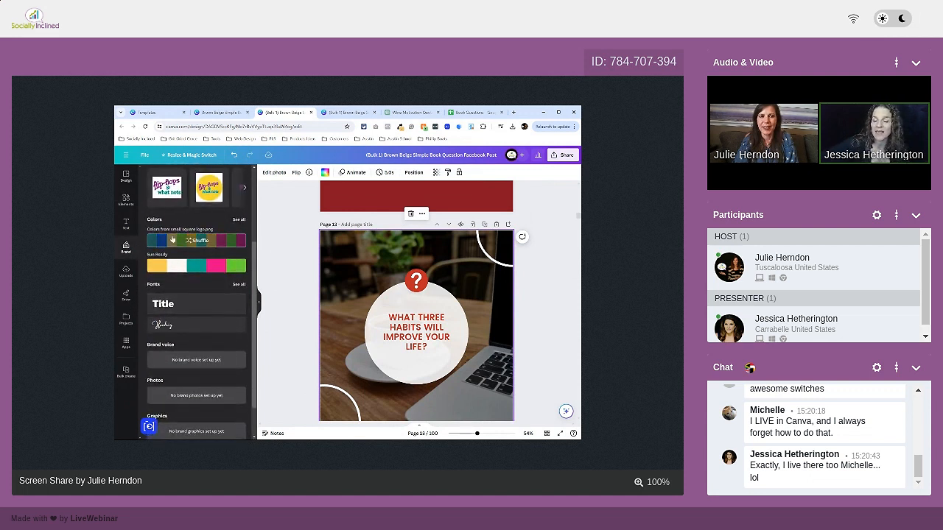
left_click(175, 268)
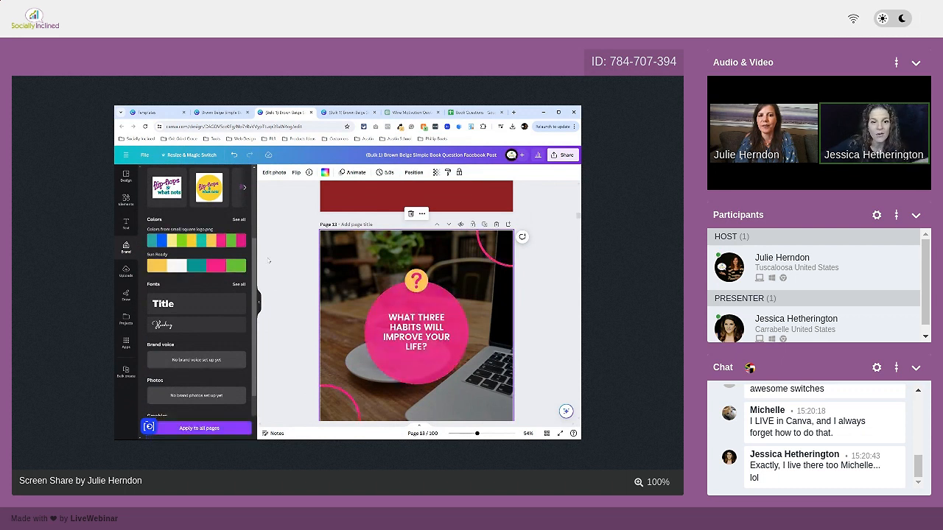
scroll(322, 254, "down", 5)
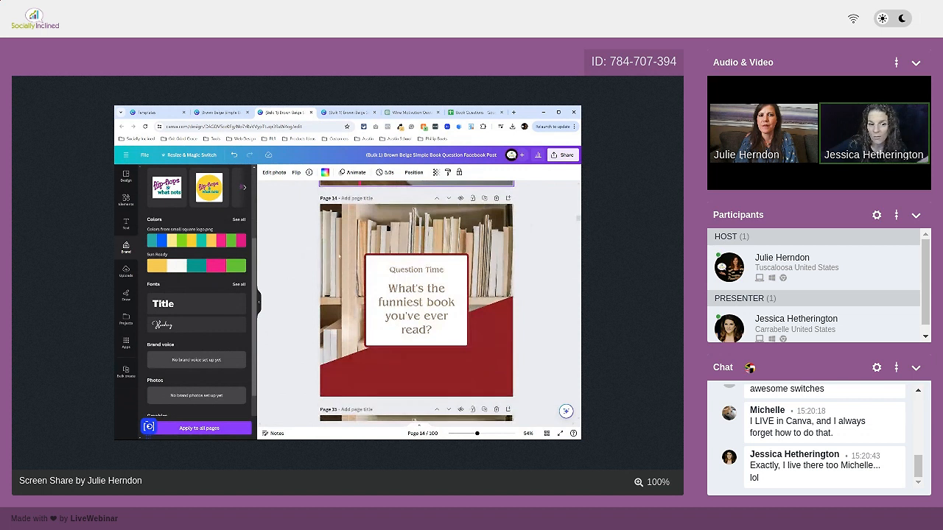
scroll(309, 251, "up", 3)
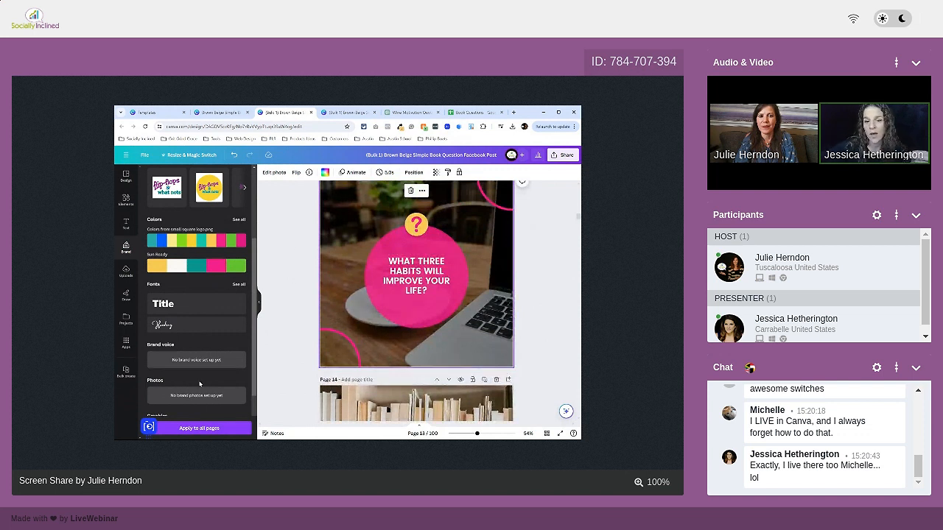
left_click(193, 432)
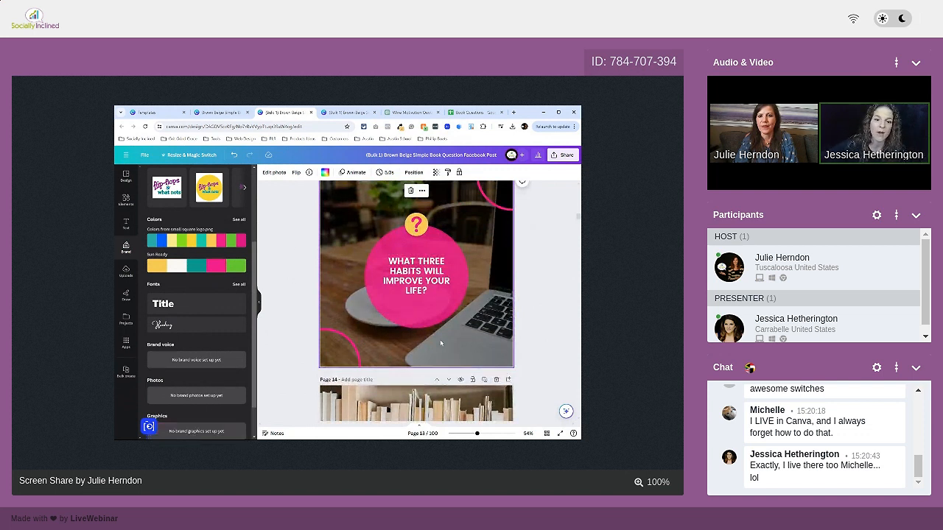
Look through pages 14 to 28 to check the colors of their shapes, question boxes and text.
scroll(489, 332, "down", 10)
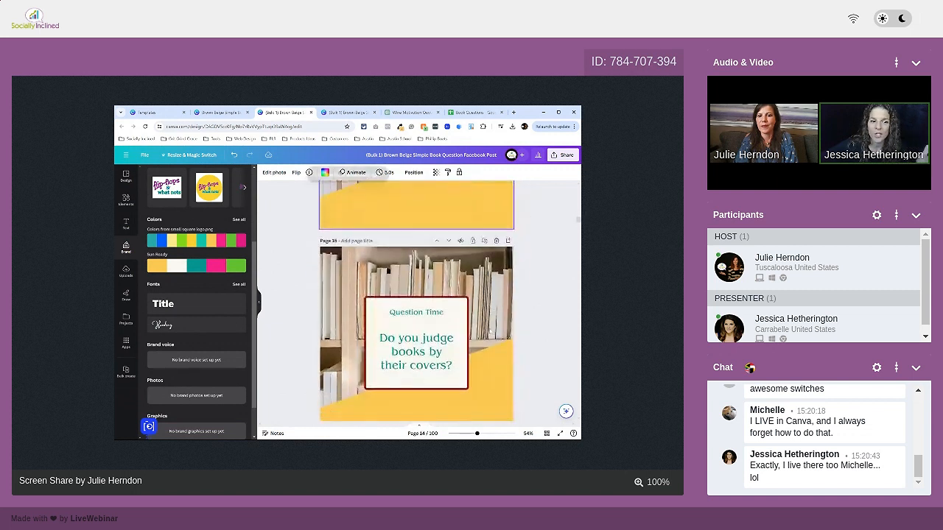
scroll(416, 302, "down", 15)
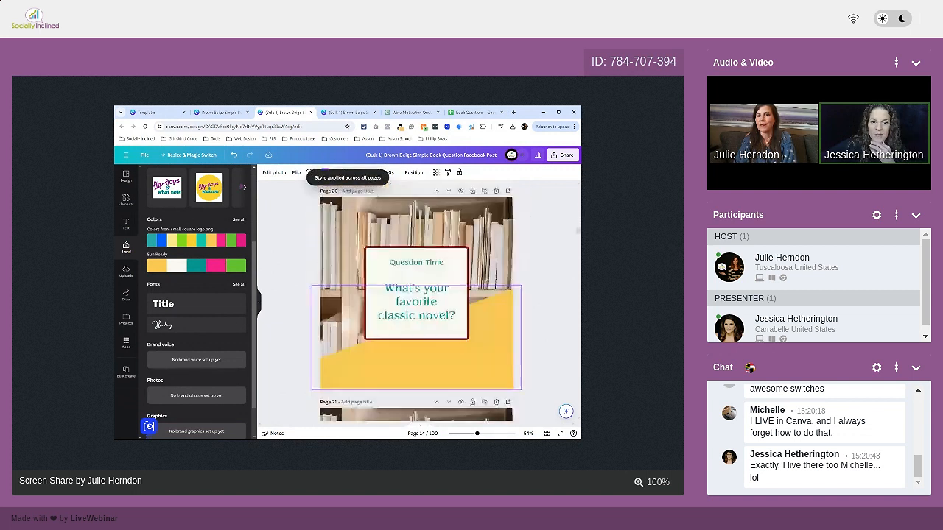
scroll(416, 302, "down", 6)
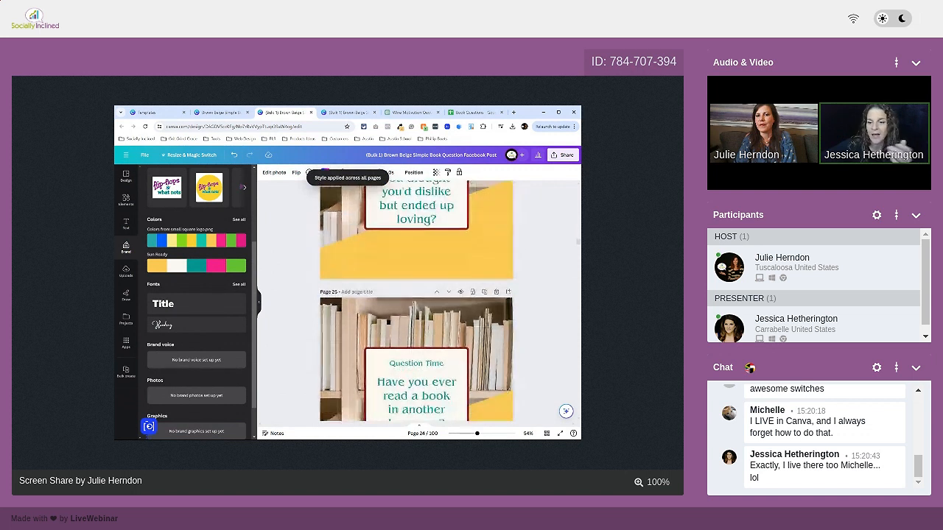
scroll(417, 301, "down", 8)
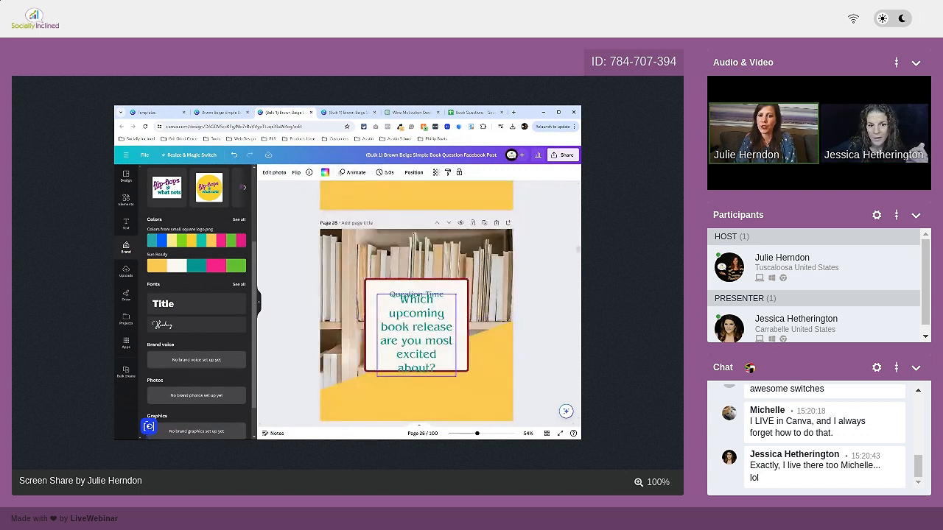
scroll(454, 351, "up", 5)
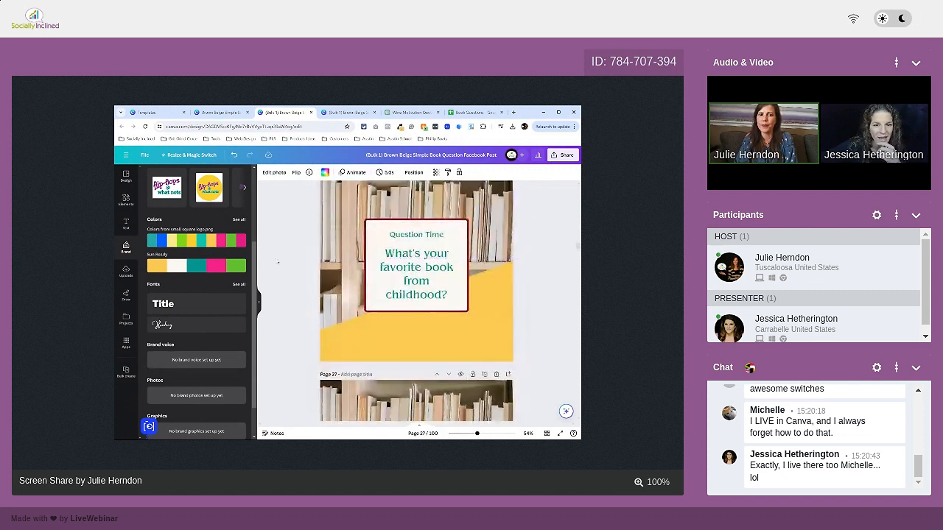
scroll(297, 271, "up", 3)
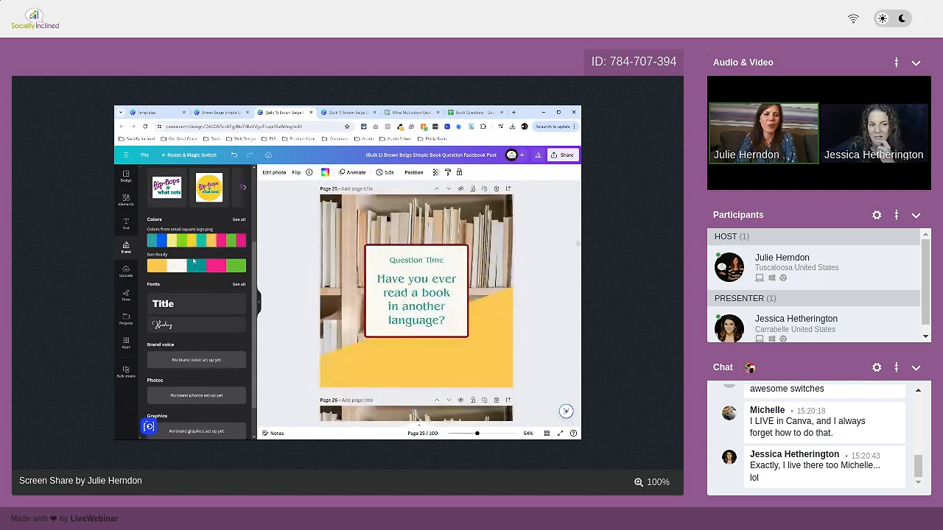
Reapply the Sun Ready brand palette from page 25 to all pages and check the following pages.
left_click(416, 361)
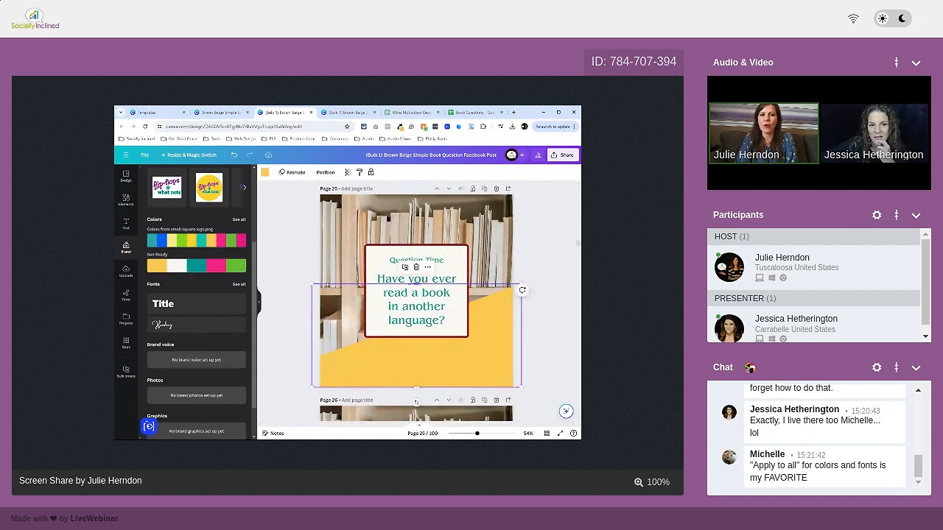
left_click(333, 252)
left_click(187, 266)
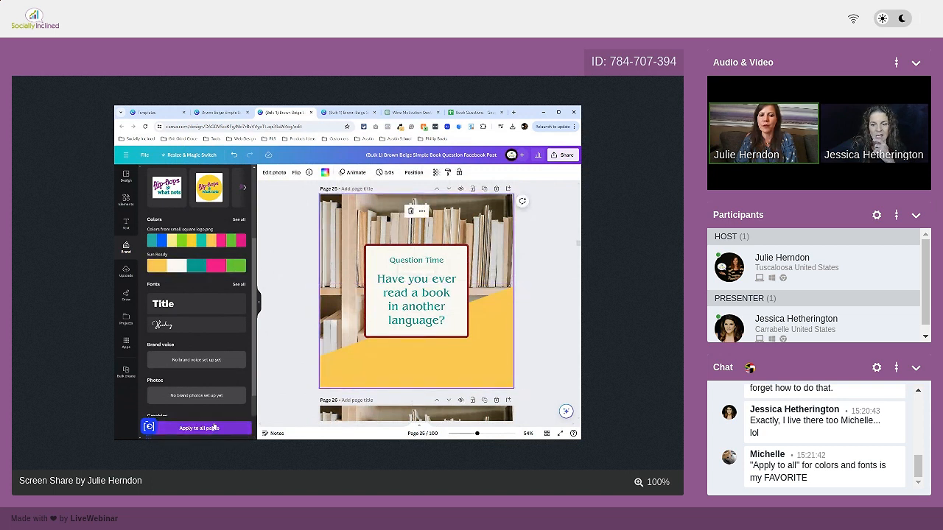
left_click(213, 427)
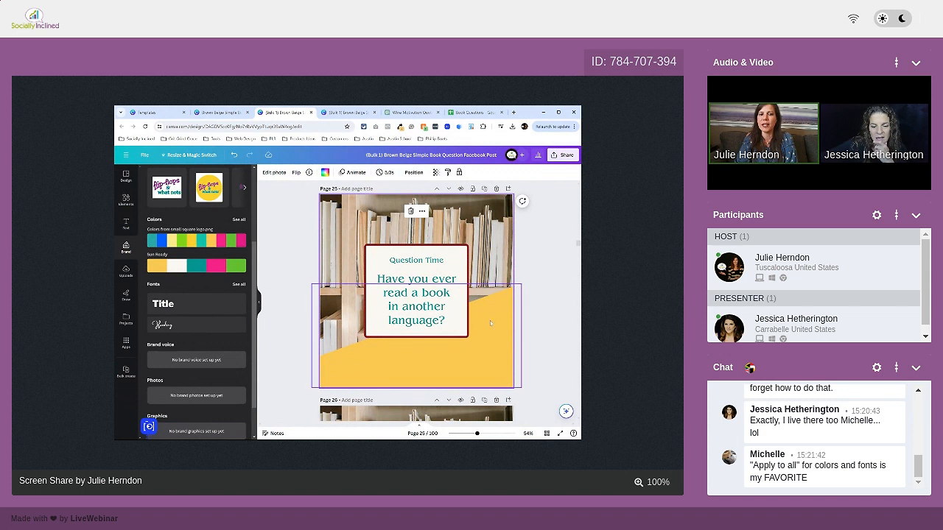
scroll(336, 301, "down", 4)
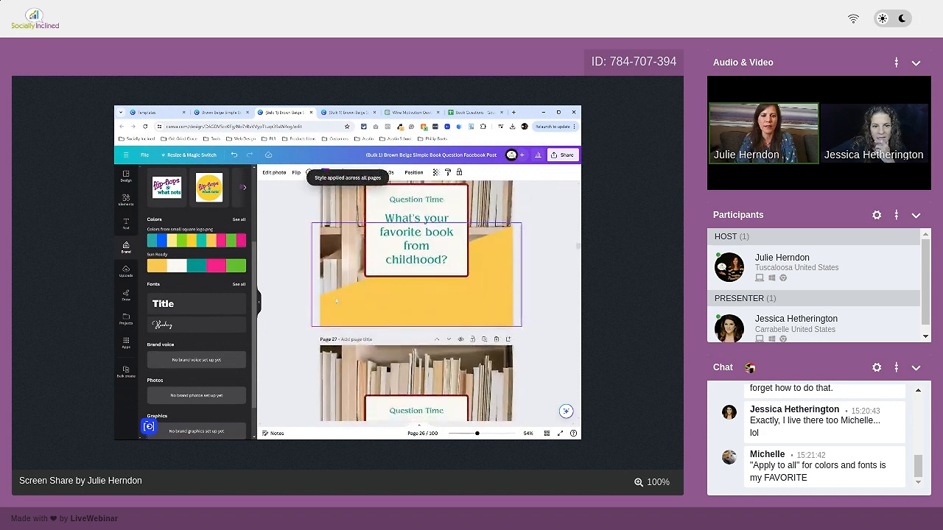
Recolor the page 26 question post with the Sun Ready brand palette and shuffle its colors to a teal shape with pink text.
left_click(344, 205)
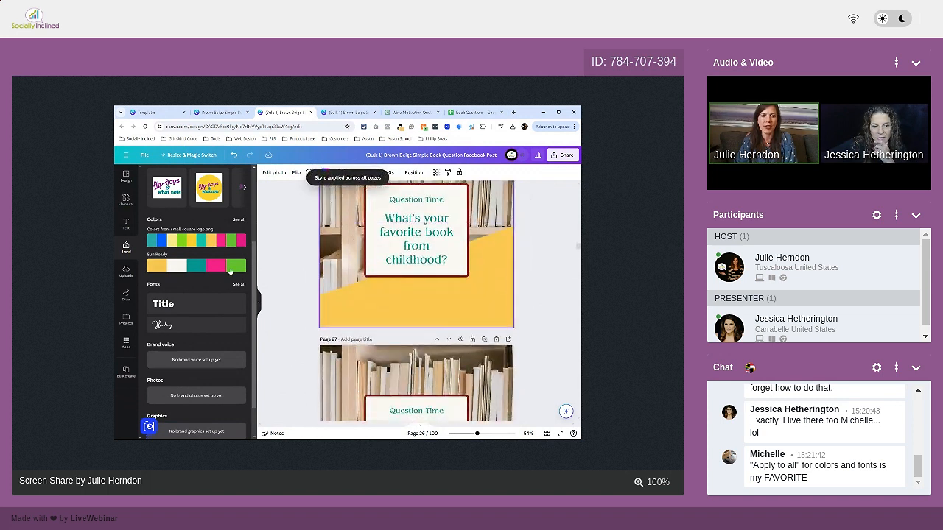
left_click(189, 265)
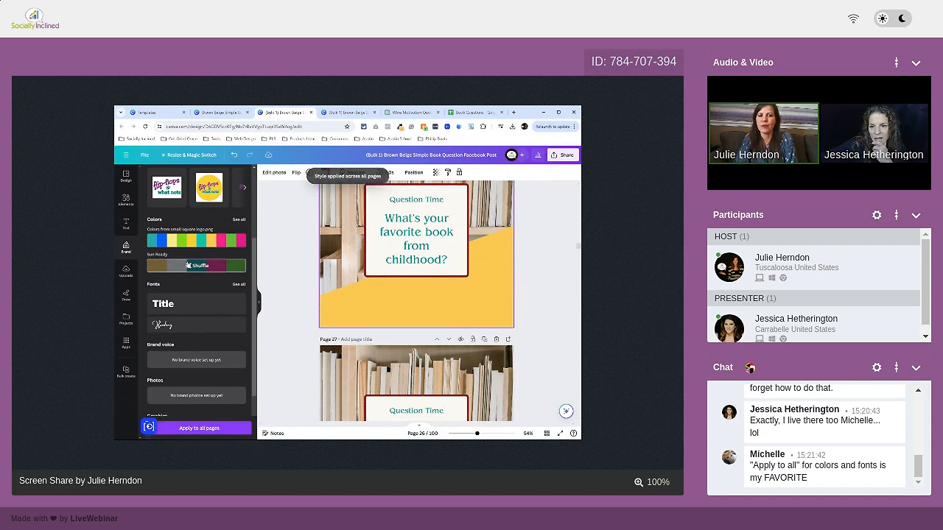
left_click(188, 265)
left_click(188, 265)
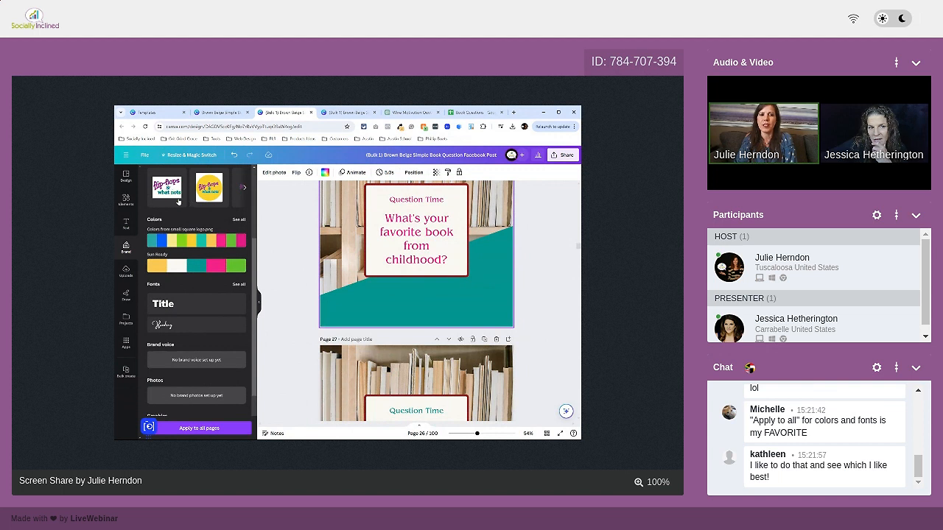
Recolor the page 26 post with the small square logo palette, shuffling to a teal shape, yellow question box and blue text.
left_click(198, 241)
left_click(198, 243)
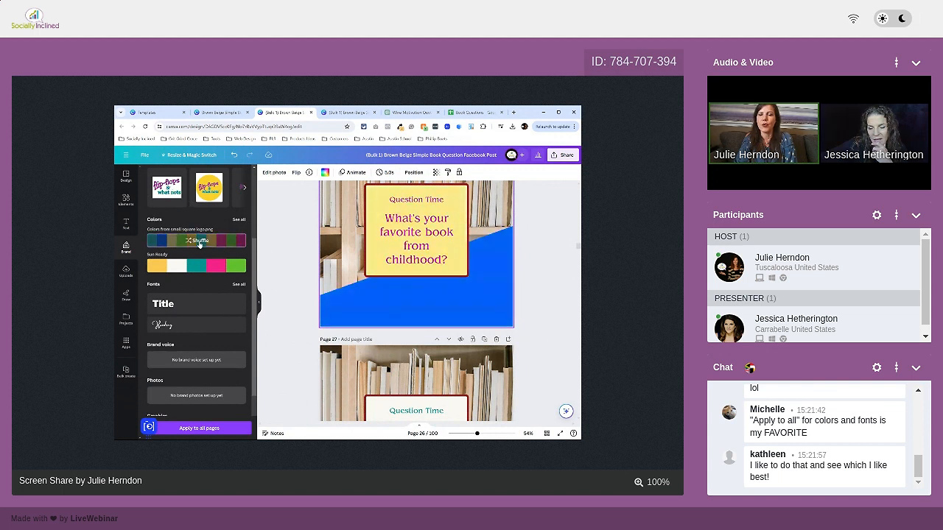
left_click(199, 243)
left_click(199, 243)
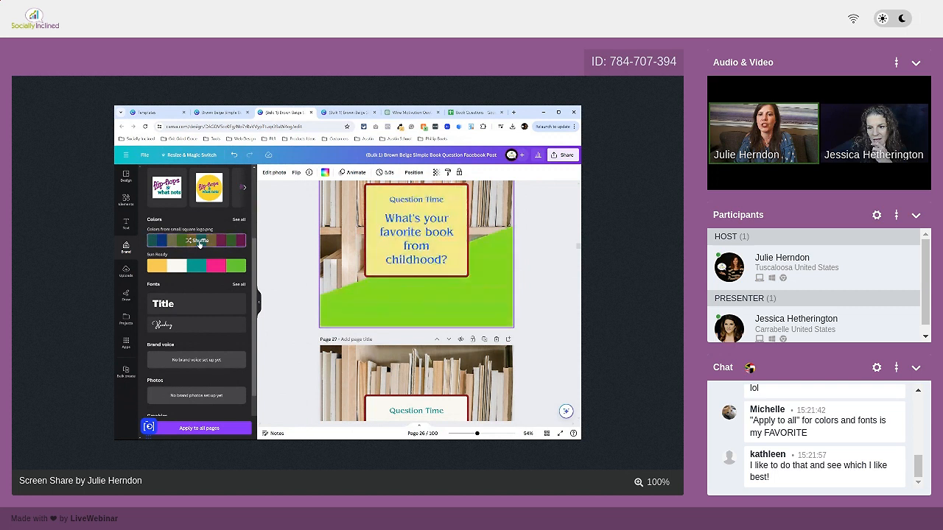
left_click(199, 243)
left_click(199, 244)
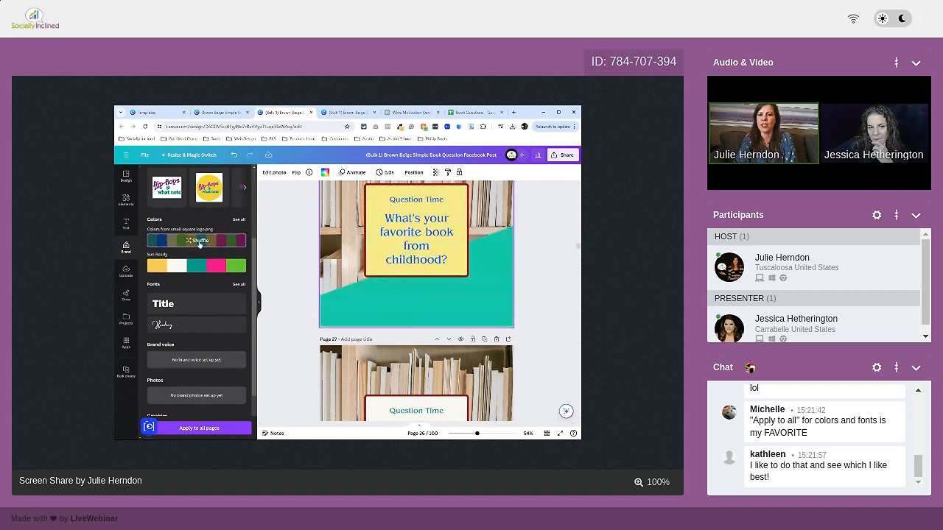
Deselect the page 26 post and undo the brand palette recoloring of the question posts.
left_click(535, 276)
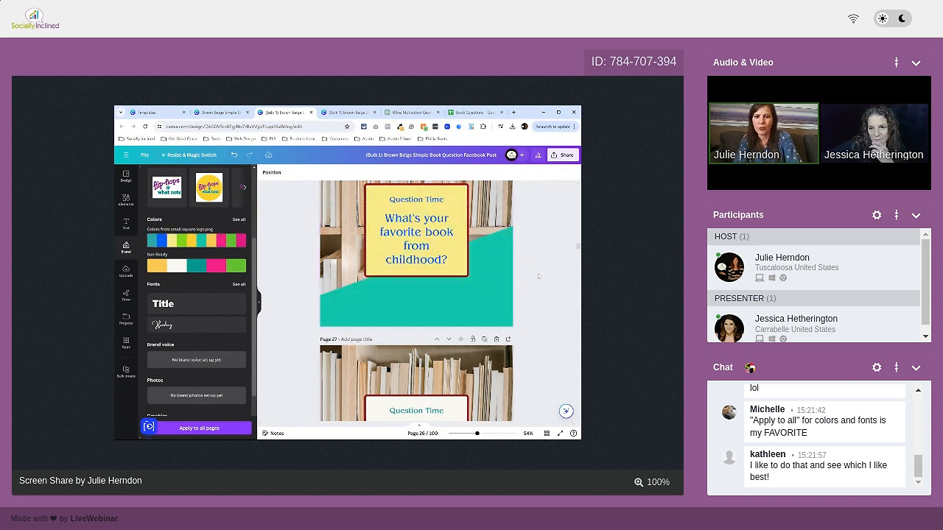
scroll(538, 276, "down", 10)
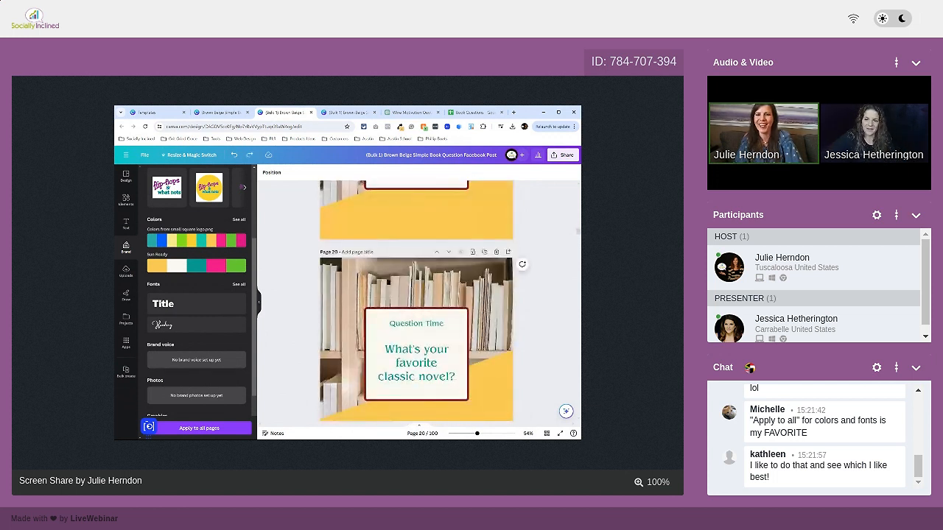
key("ctrl+z")
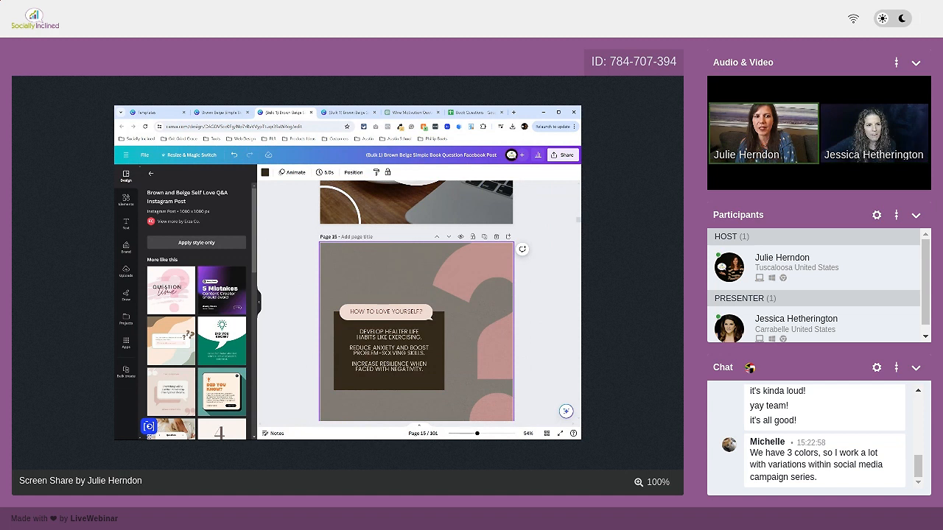
Apply only the style of the Brown and Beige Self Love Q&A template to page 15 and extend it to all pages.
left_click(202, 243)
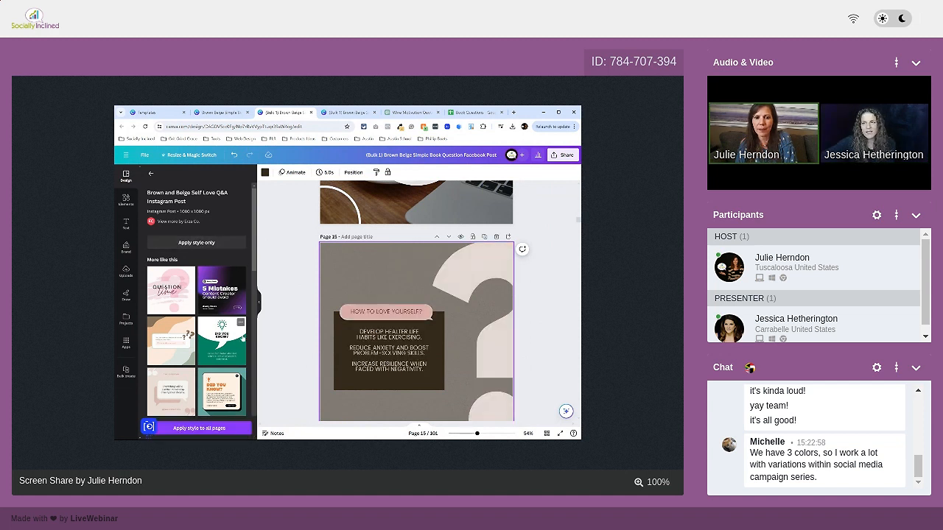
scroll(308, 338, "down", 5)
scroll(308, 338, "down", 4)
scroll(309, 338, "up", 2)
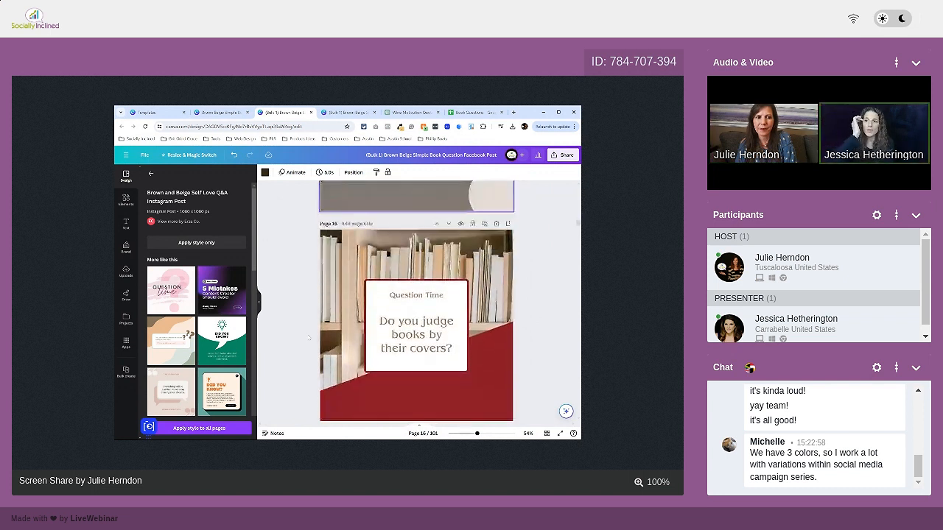
scroll(309, 338, "down", 2)
scroll(309, 338, "up", 4)
scroll(299, 355, "up", 3)
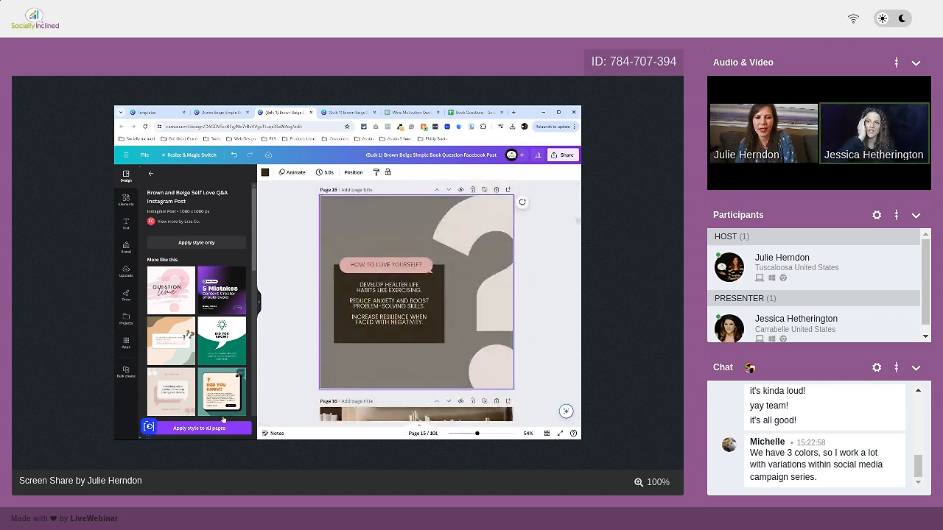
scroll(278, 371, "down", 4)
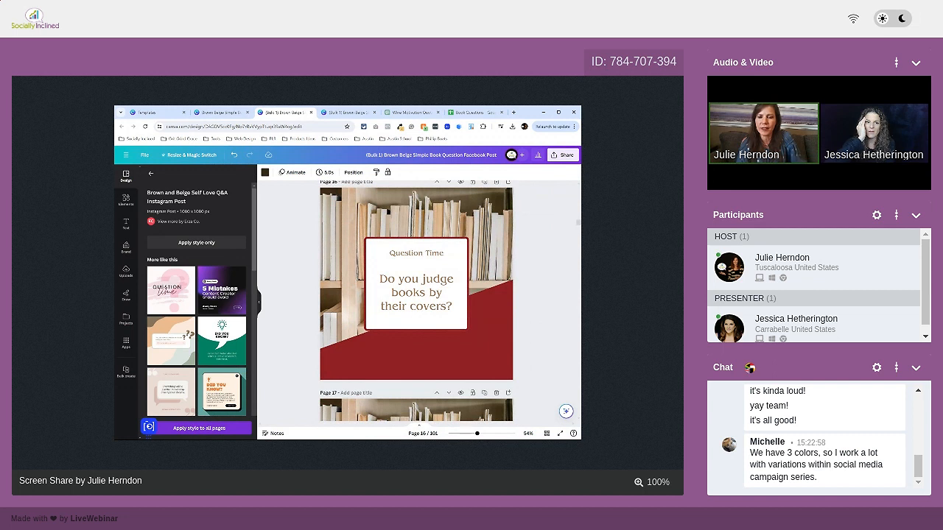
left_click(199, 428)
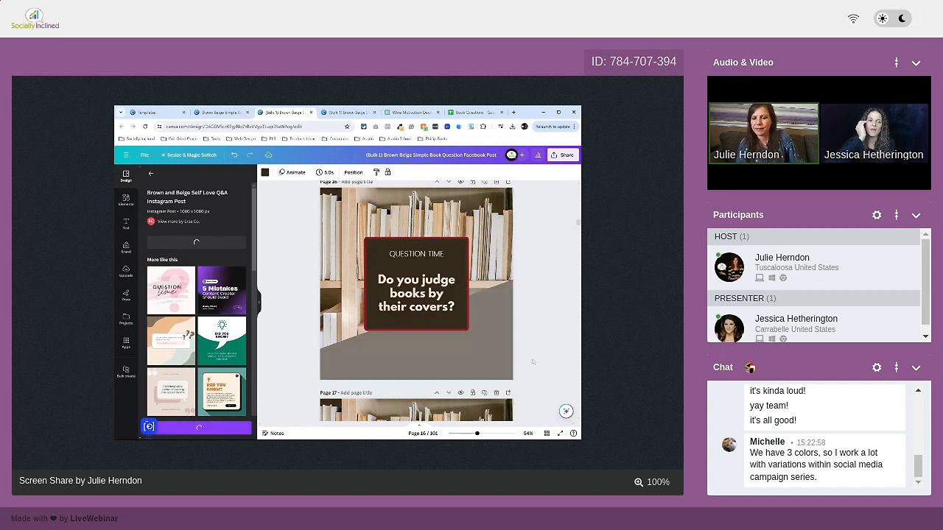
Examine the fonts and colors on pages 15 to 18 and browse the similar templates offered for the Self Love Q&A design.
scroll(533, 362, "down", 4)
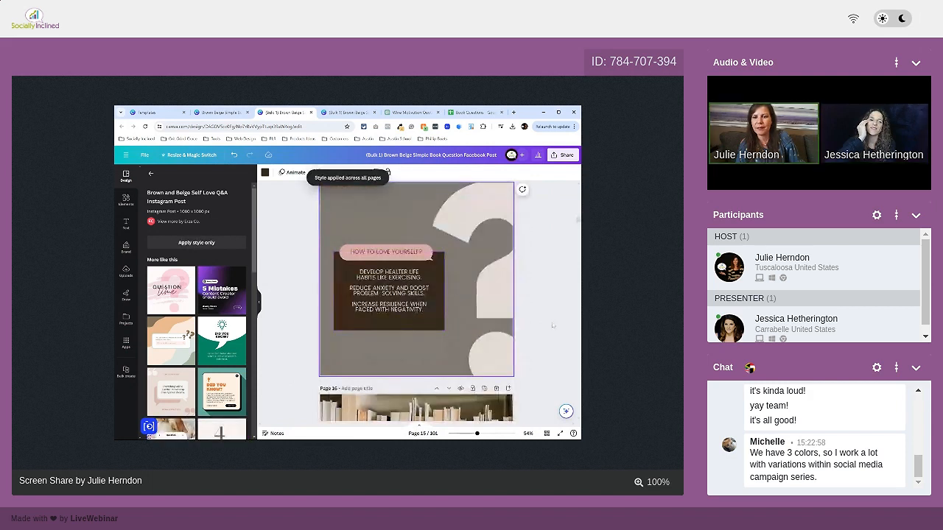
scroll(556, 329, "down", 3)
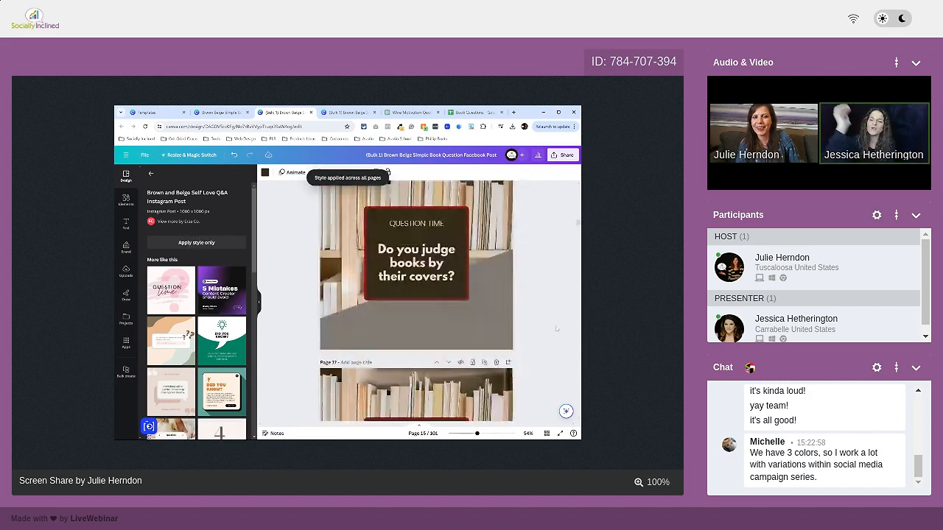
scroll(556, 328, "down", 6)
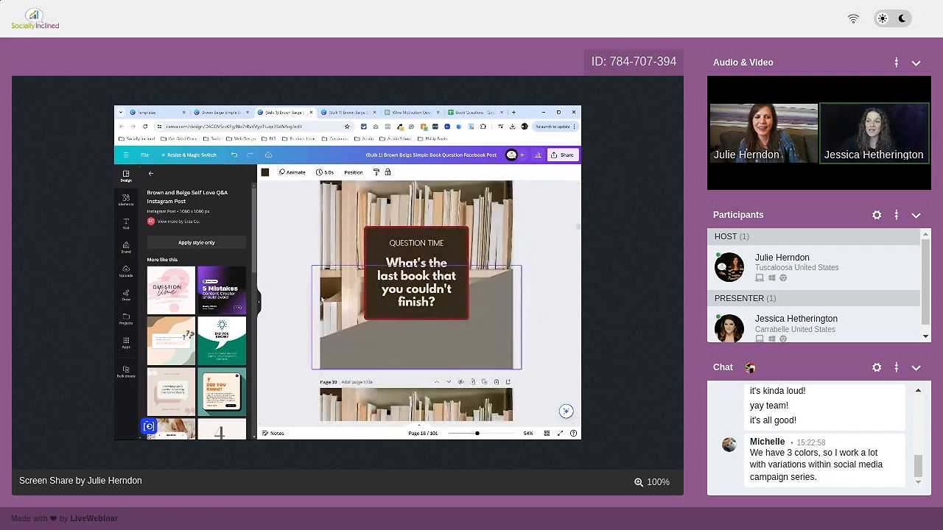
scroll(218, 376, "down", 5)
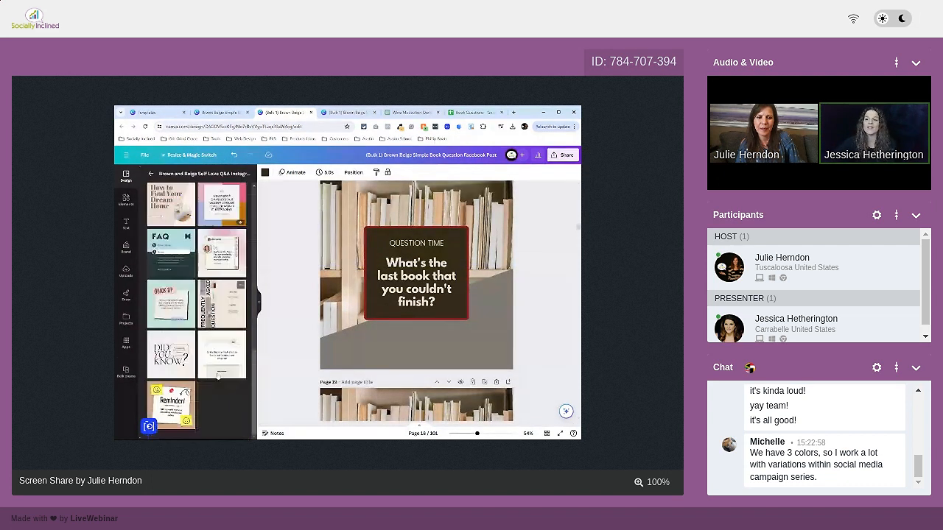
scroll(218, 375, "up", 5)
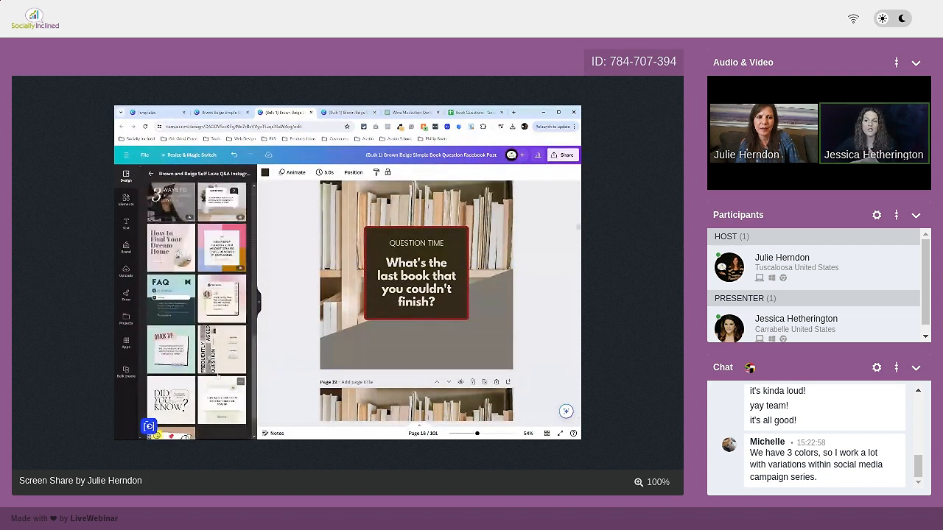
Return to the question template results and undo the template style applied to all pages.
left_click(151, 175)
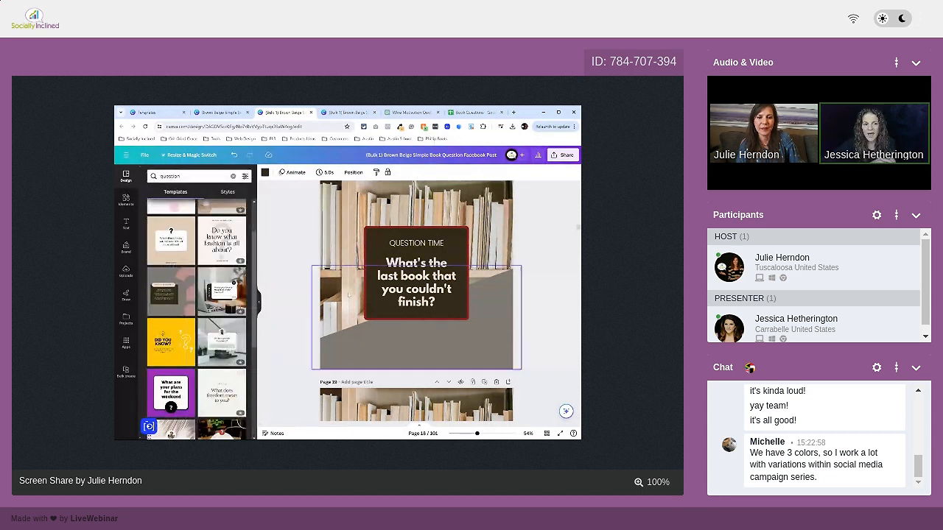
scroll(296, 384, "down", 1)
scroll(297, 383, "down", 3)
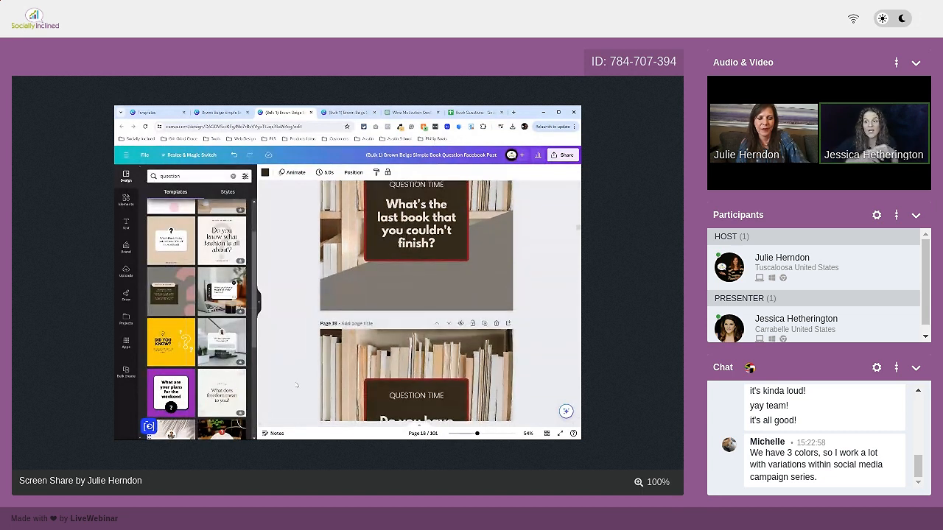
key("ctrl+z")
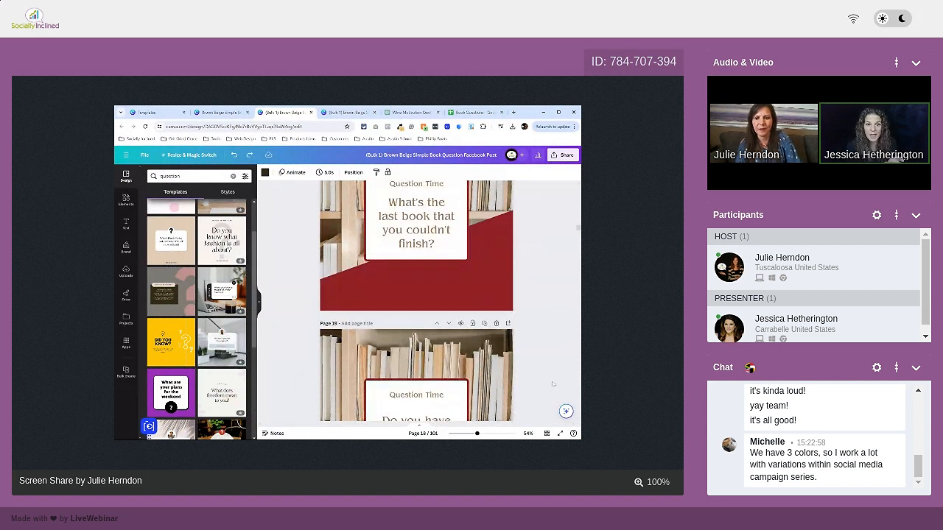
Replace the page 20 question post with the Beige Feminine Notification Question Box template from the question search results.
scroll(554, 384, "down", 15)
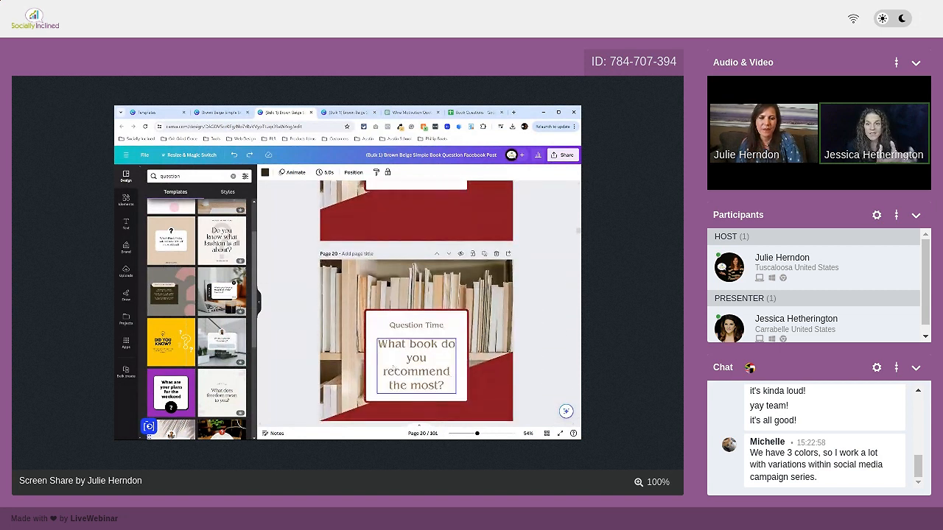
left_click(337, 270)
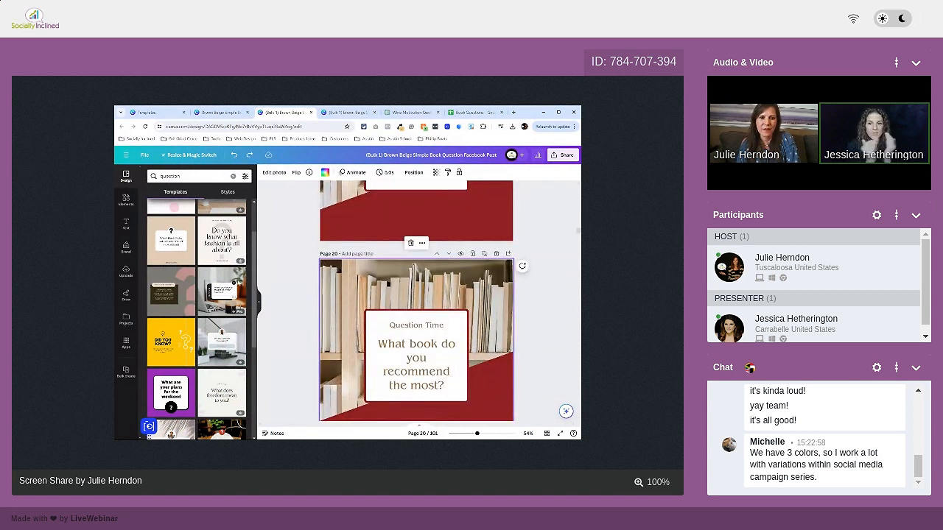
scroll(176, 339, "down", 2)
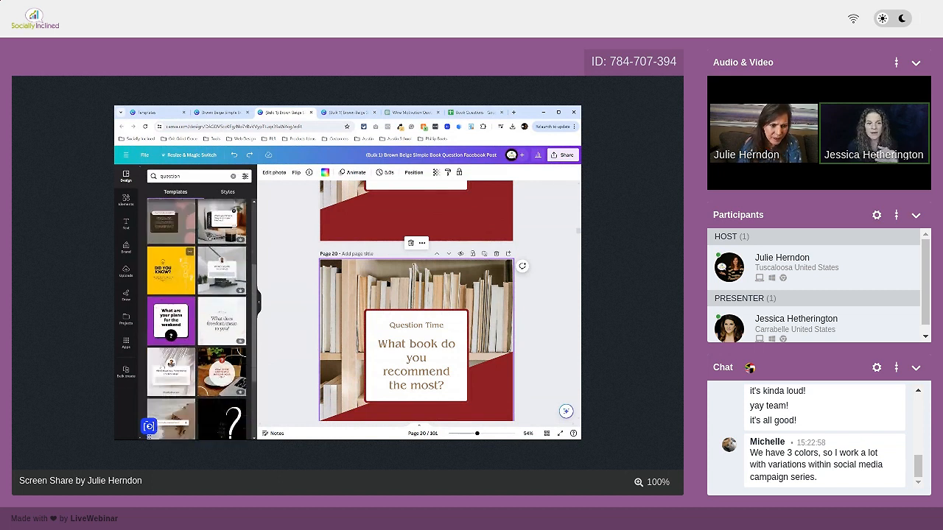
scroll(189, 346, "down", 2)
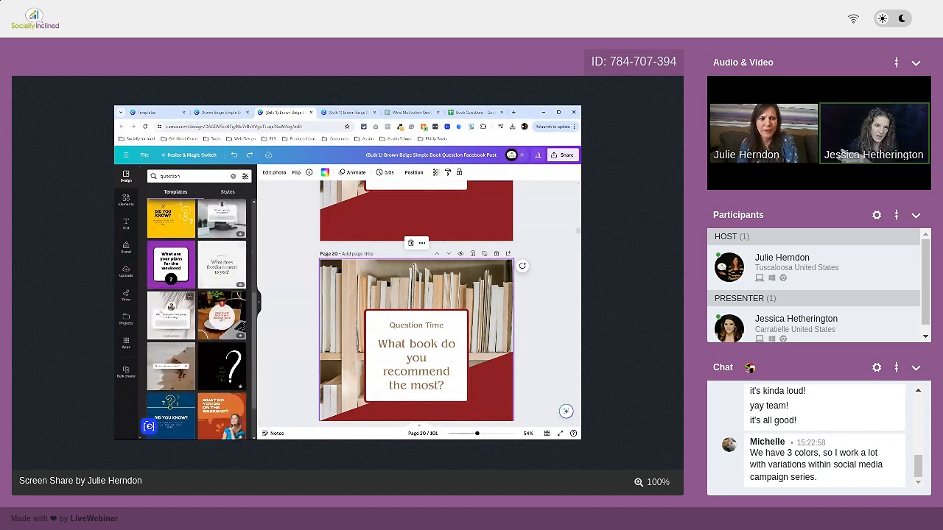
scroll(195, 316, "down", 4)
scroll(195, 316, "down", 4)
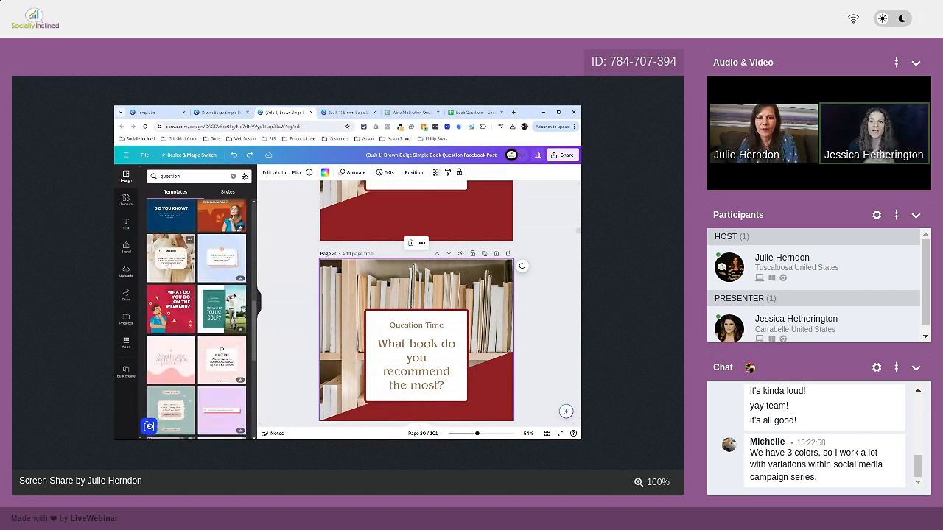
left_click(170, 258)
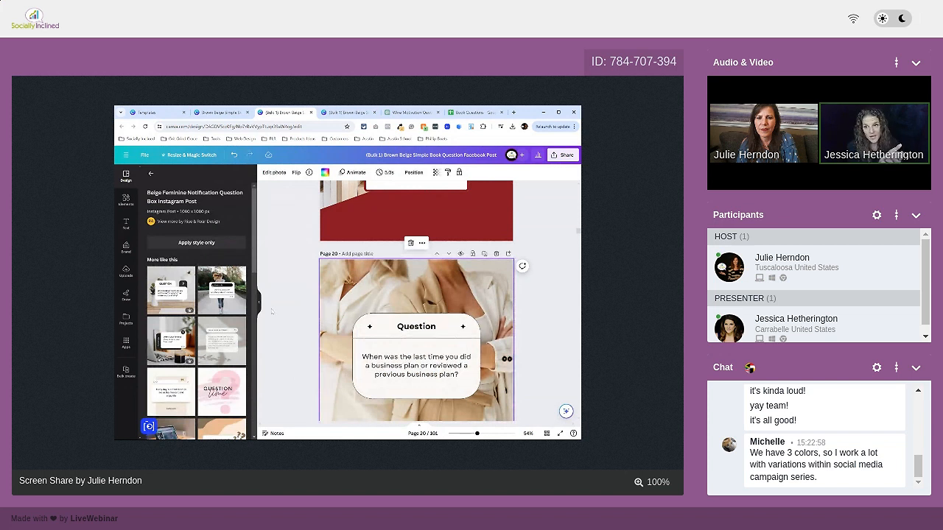
Examine the template placed on page 20, return to the template results and undo the replacement.
scroll(274, 312, "down", 3)
scroll(274, 312, "up", 2)
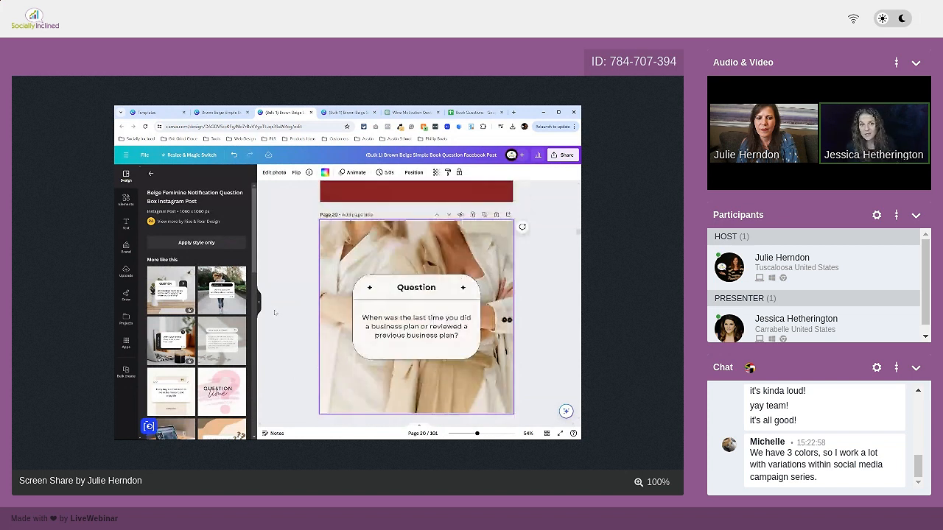
scroll(274, 312, "up", 1)
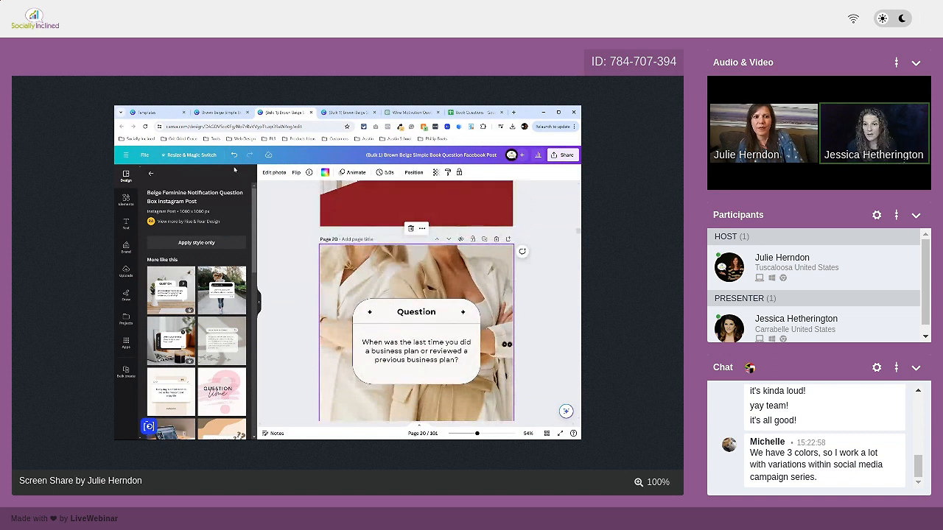
left_click(151, 173)
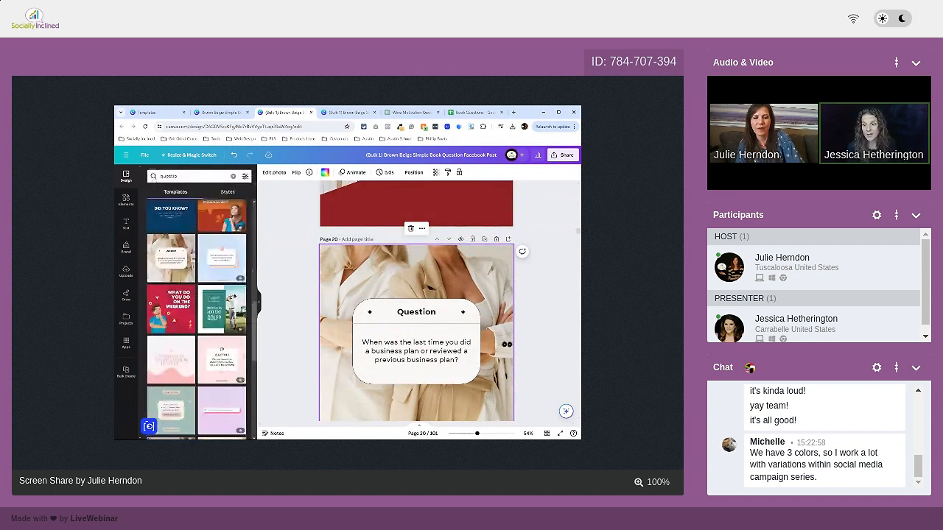
key("ctrl+z")
Look through pages 21 to 24 to check the layout and colors of their question posts.
scroll(568, 293, "down", 5)
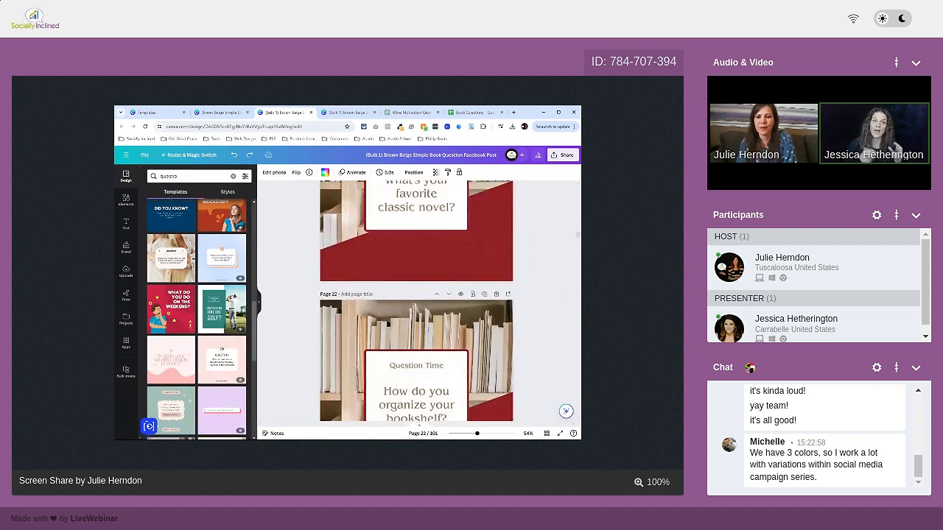
scroll(557, 310, "down", 5)
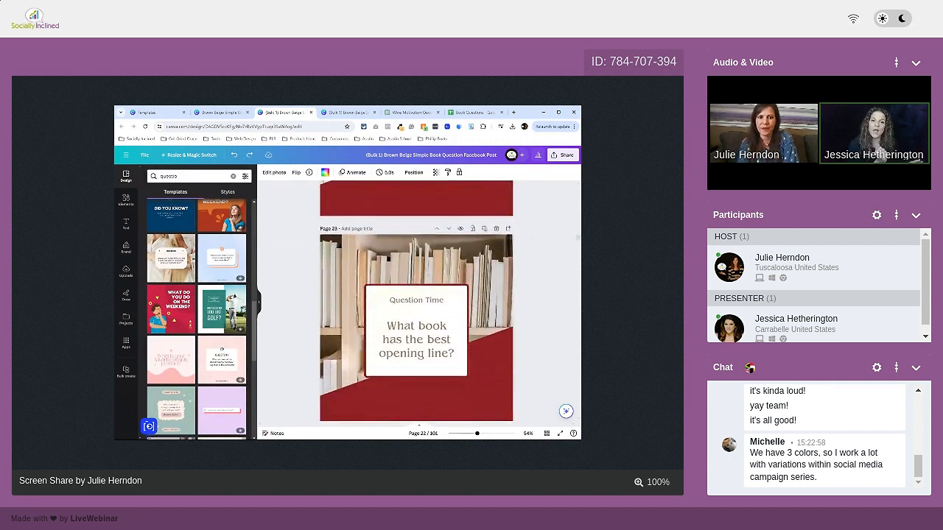
scroll(417, 301, "down", 3)
scroll(416, 301, "down", 3)
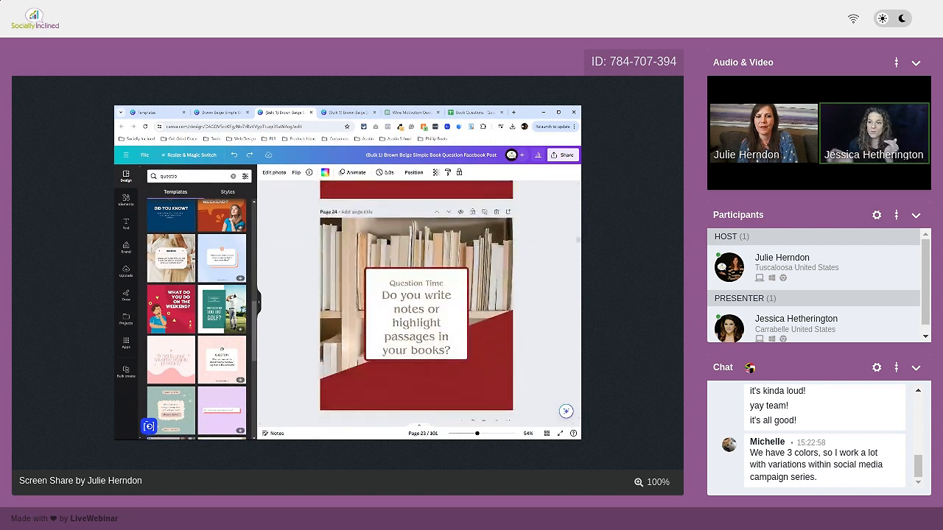
scroll(416, 302, "up", 1)
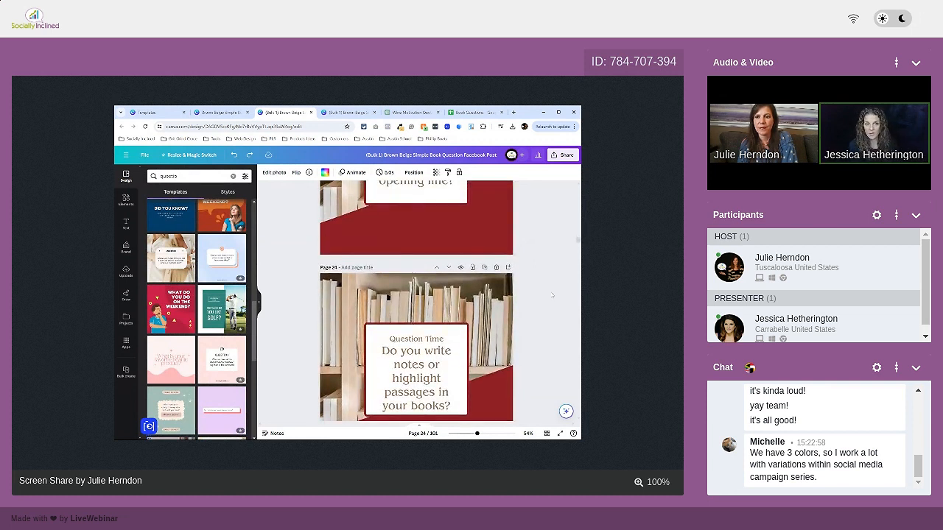
Look through the question posts on pages 24 to 26 and go back up to page 5 to compare their photos.
scroll(547, 306, "down", 1)
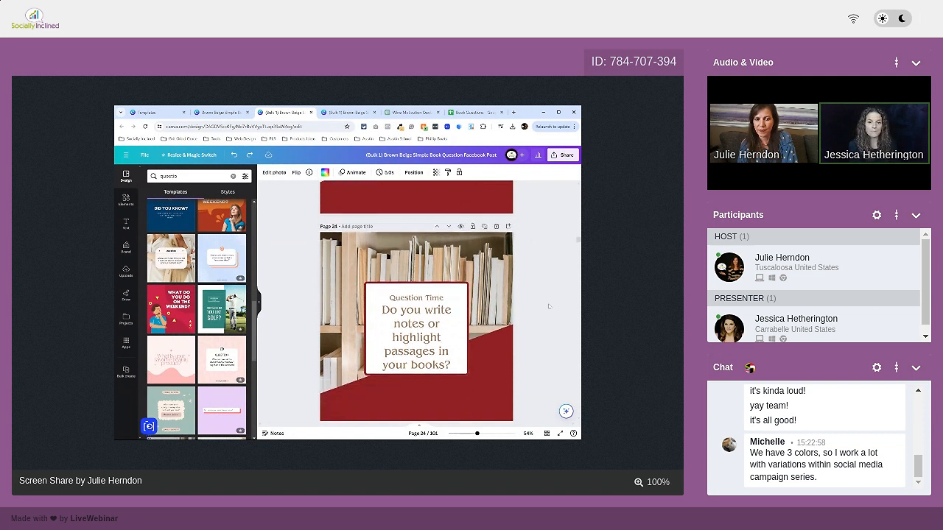
scroll(416, 313, "down", 1)
scroll(416, 302, "down", 6)
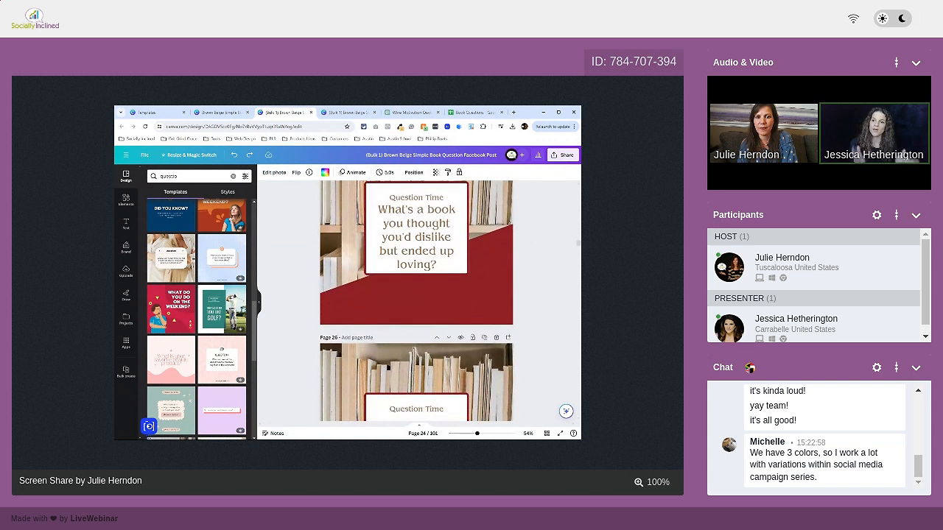
scroll(416, 302, "down", 1)
scroll(416, 302, "up", 20)
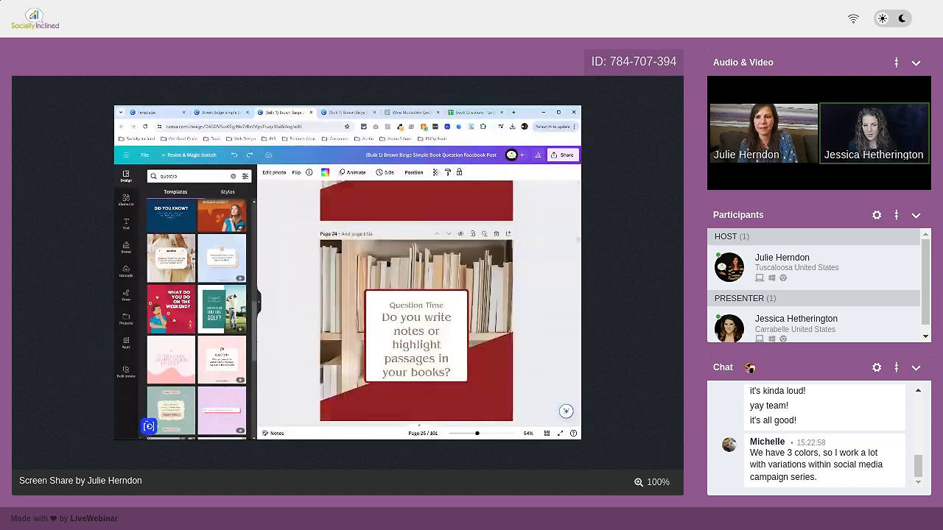
scroll(416, 302, "up", 20)
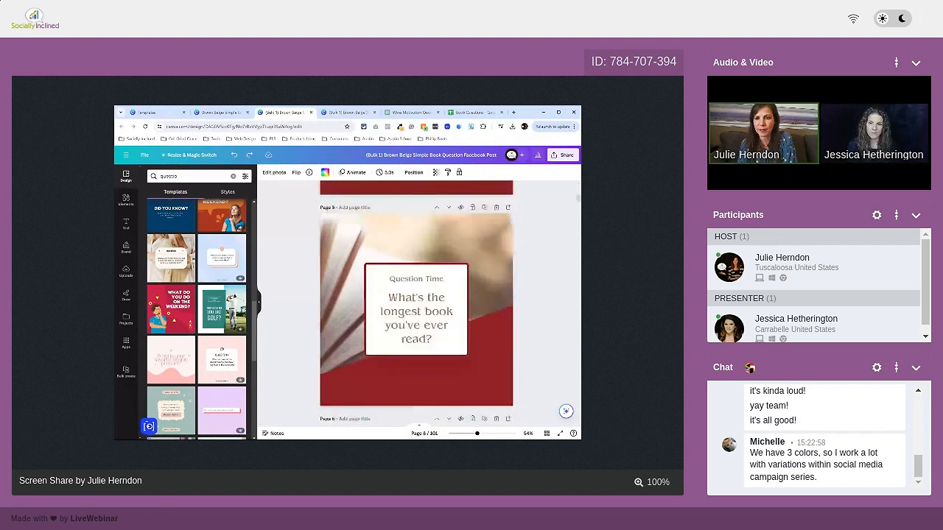
scroll(398, 246, "up", 1)
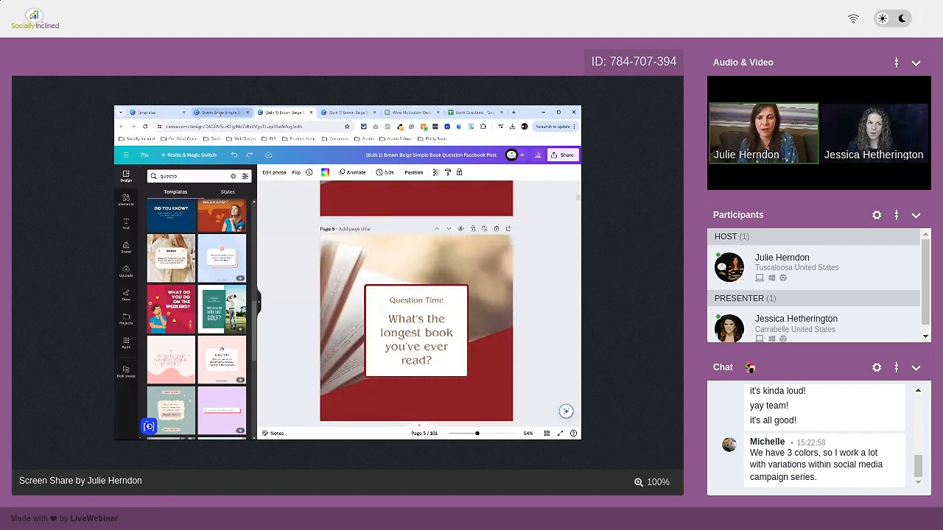
Return to the Reels Questions Books template results, close the template preview and browse the available reel templates.
left_click(218, 114)
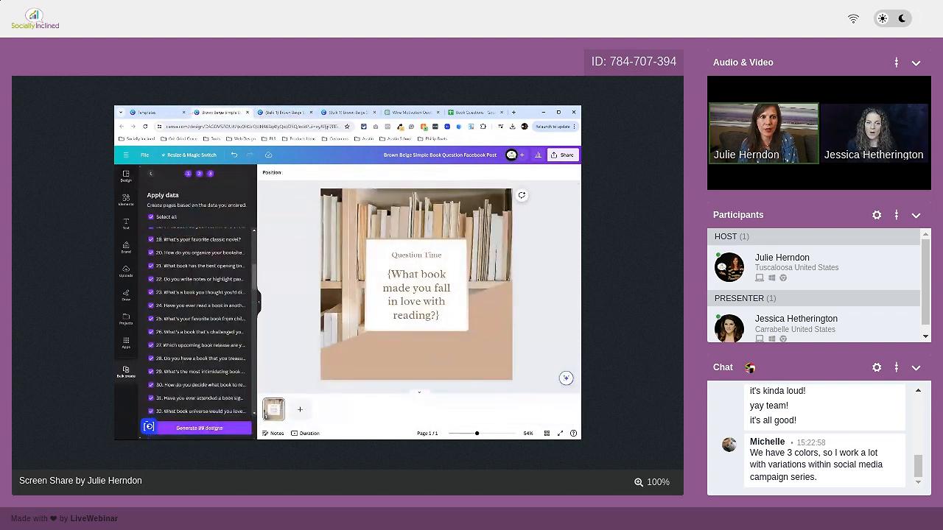
left_click(156, 113)
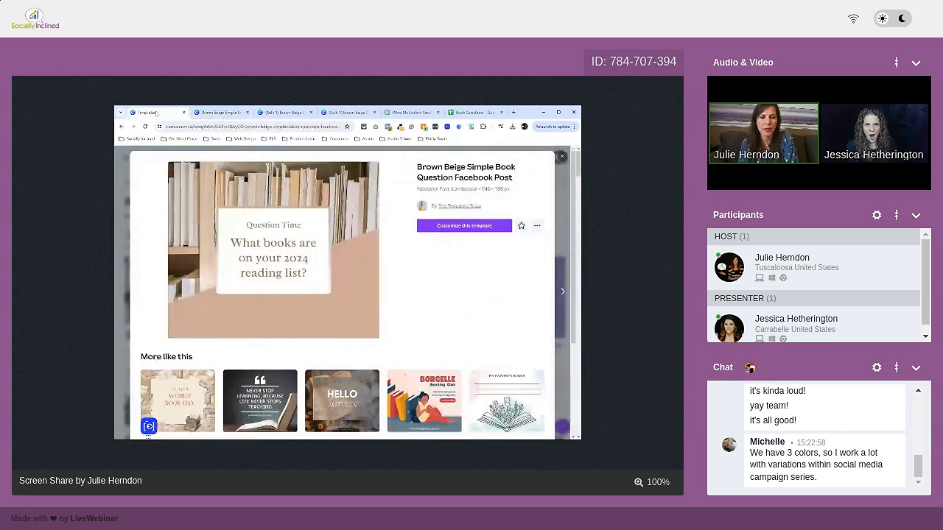
left_click(562, 158)
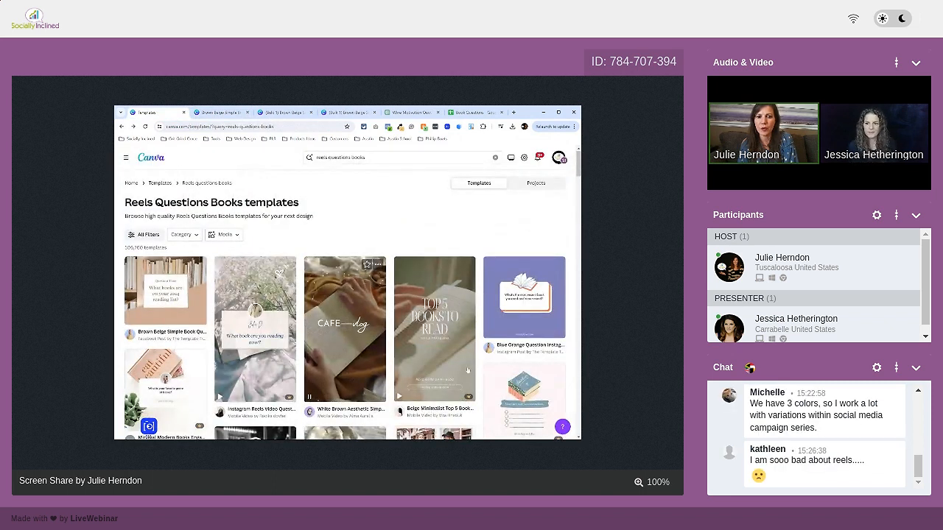
scroll(341, 284, "down", 2)
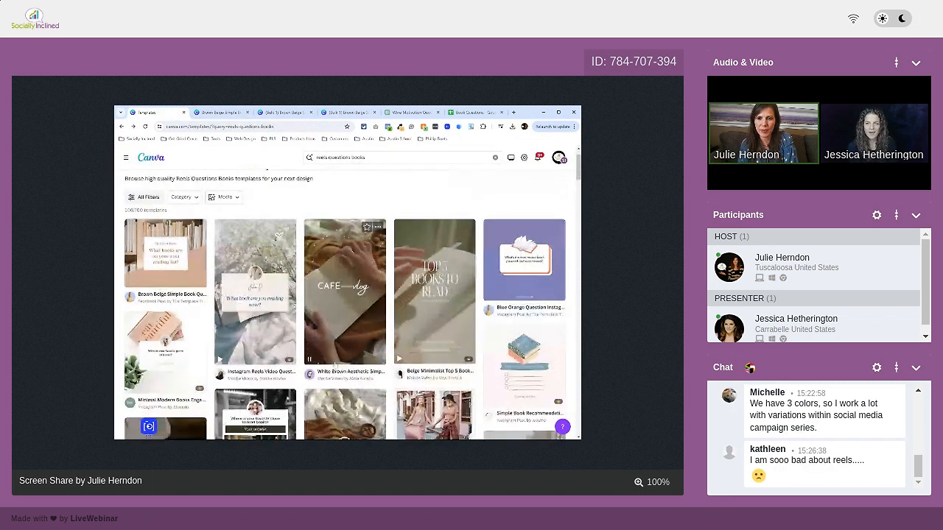
scroll(344, 308, "down", 2)
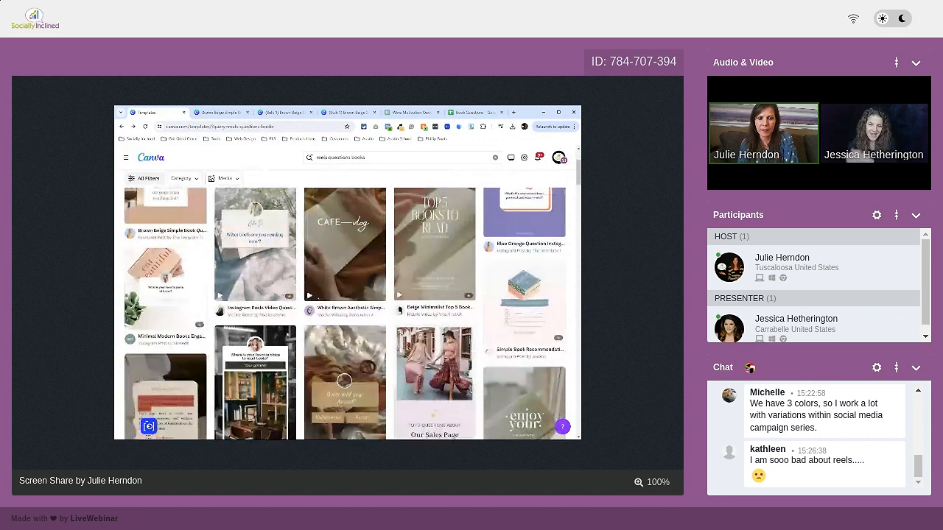
scroll(347, 309, "up", 2)
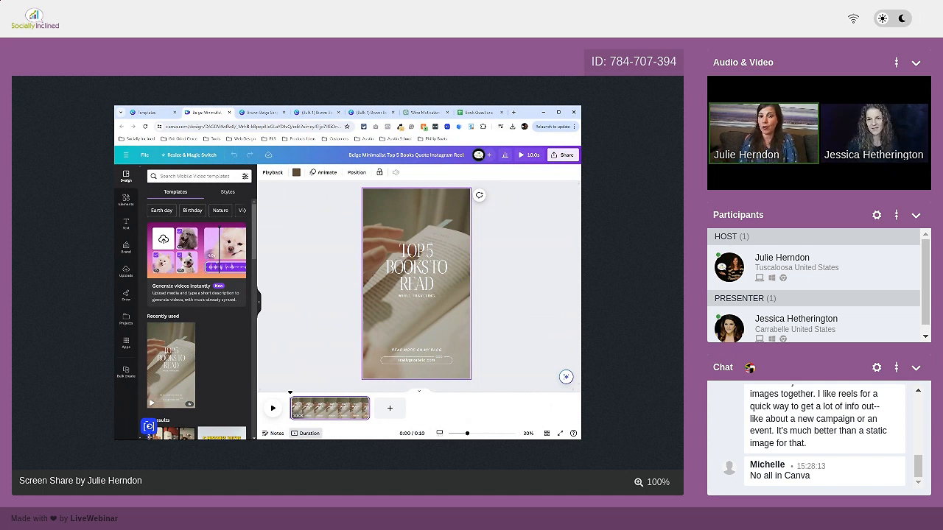
Move the small line beneath the "Top 5 Books to Read" headline to the top of the reel and change its text to "QUESTION?".
left_click(429, 296)
left_click_drag(429, 296, 429, 198)
double_click(431, 200)
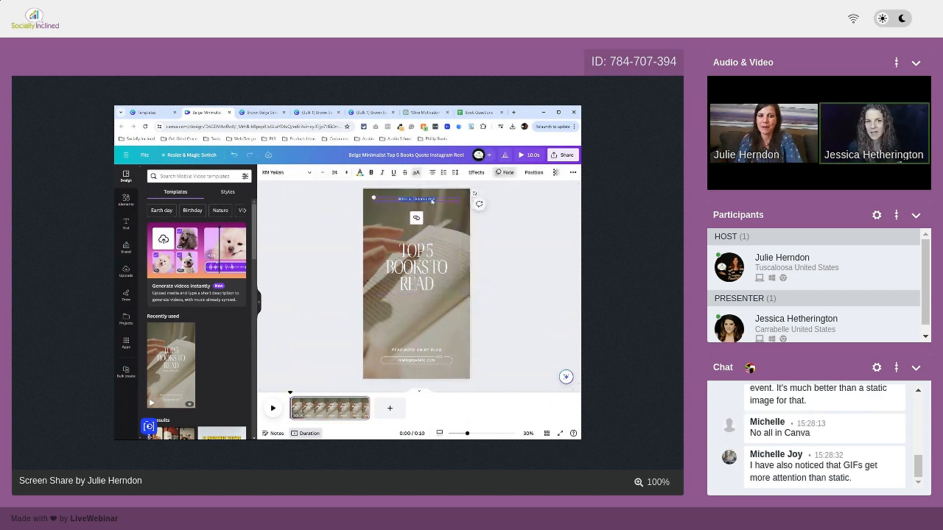
type("QUESTION")
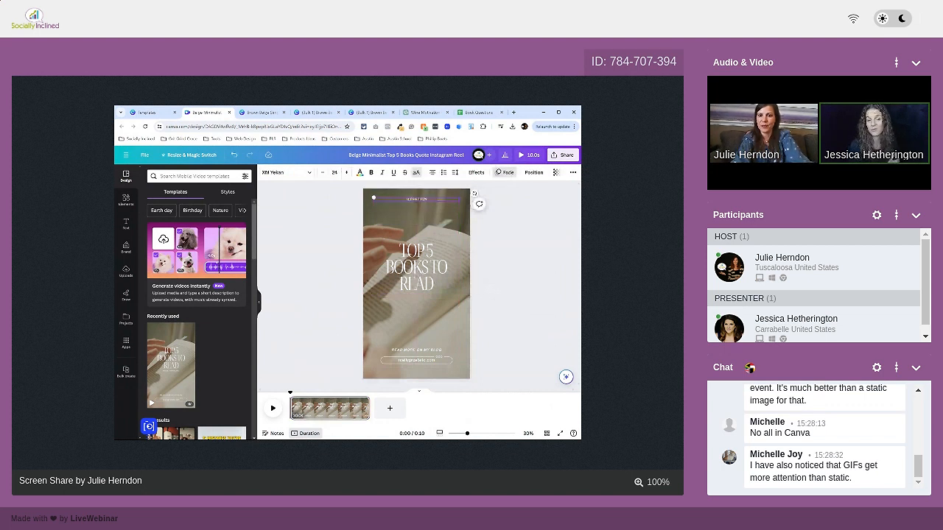
type("S")
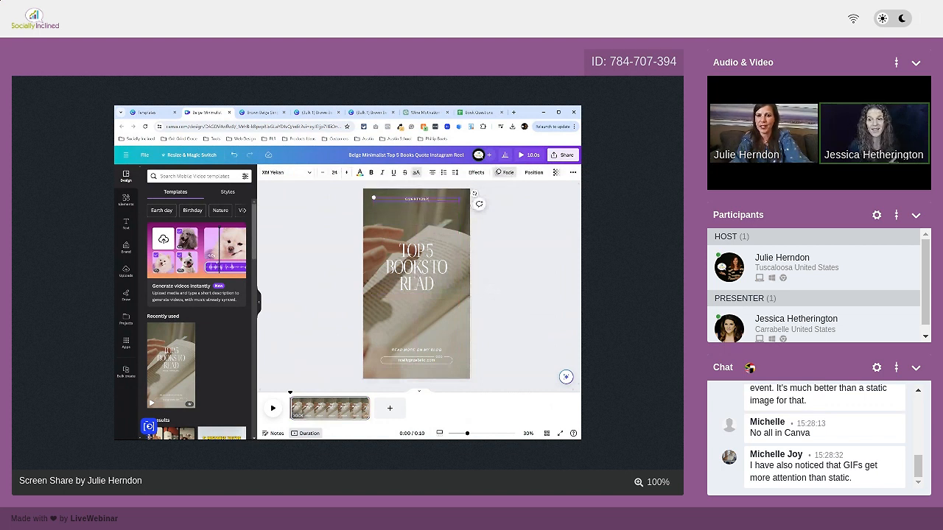
left_click(498, 245)
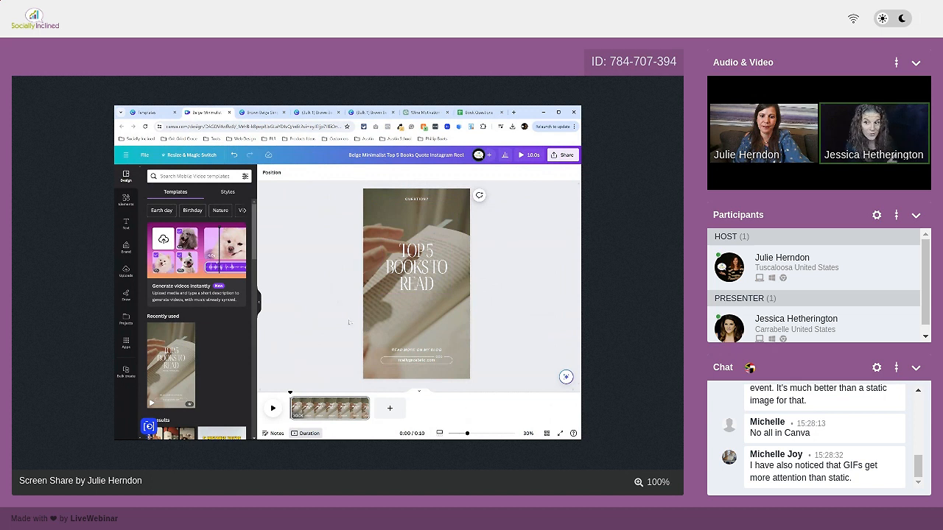
Clear the "Read more on my blog" text above the website address.
left_click(421, 352)
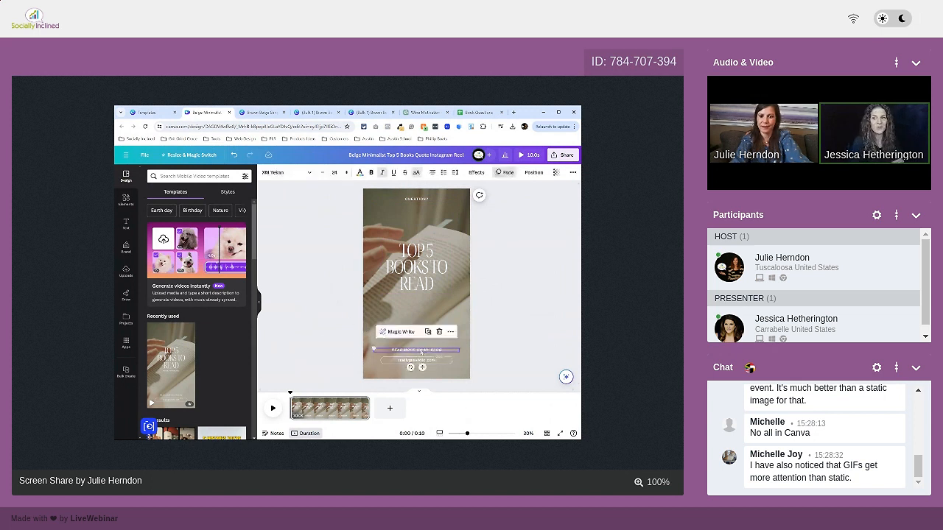
type("tell")
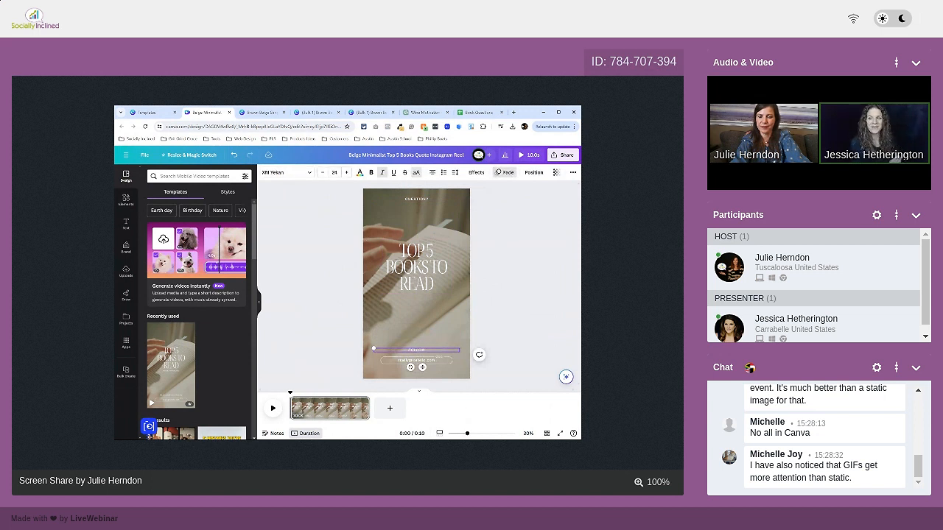
key("BackSpace")
key("BackSpace")
key("BackSpace")
key("BackSpace")
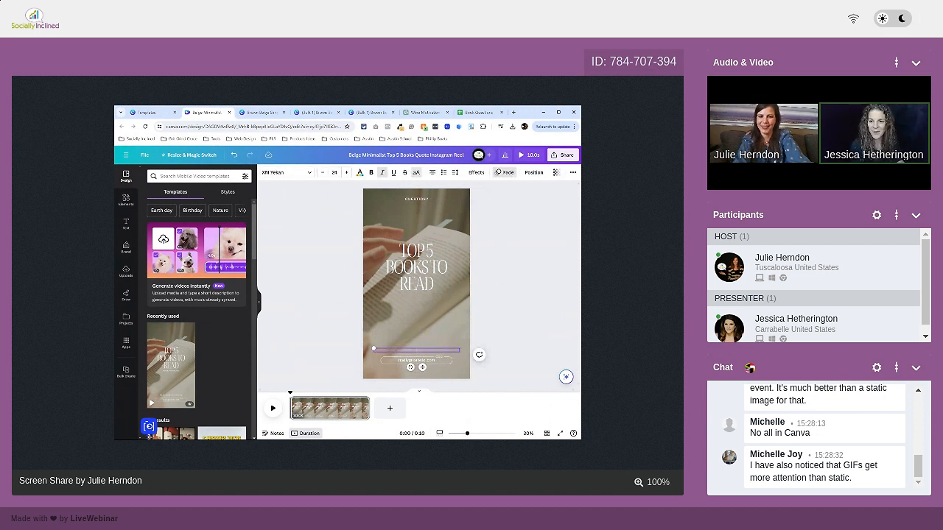
left_click(416, 360)
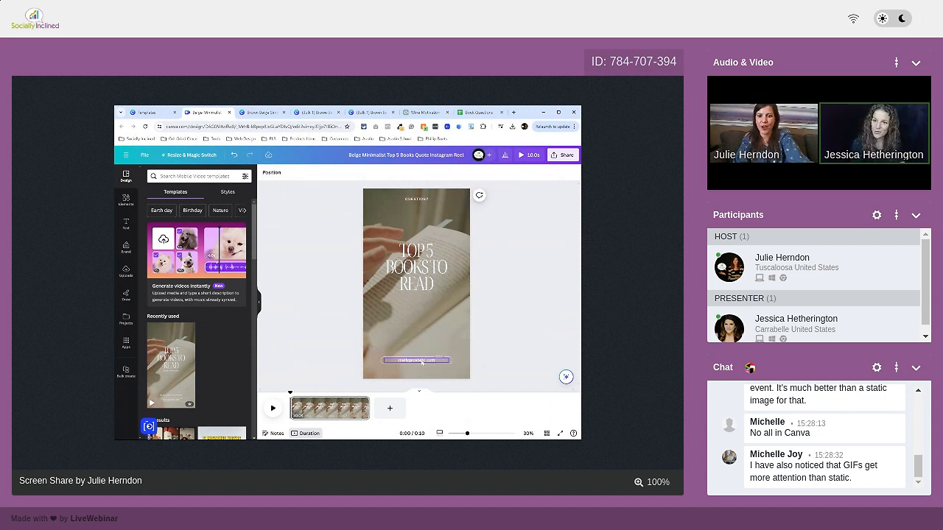
double_click(421, 361)
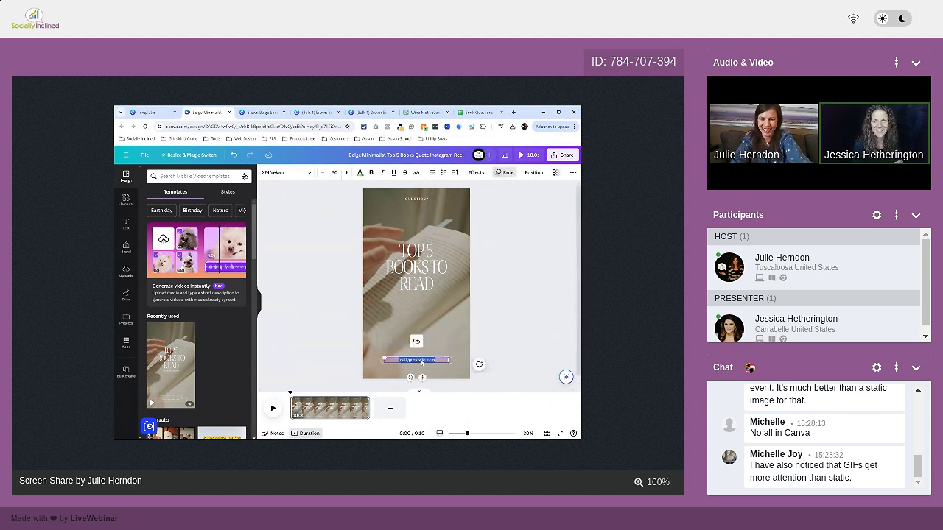
left_click(422, 362)
key("BackSpace")
key("BackSpace")
key("BackSpace")
key("BackSpace")
key("BackSpace")
key("BackSpace")
key("BackSpace")
key("BackSpace")
key("BackSpace")
key("BackSpace")
key("BackSpace")
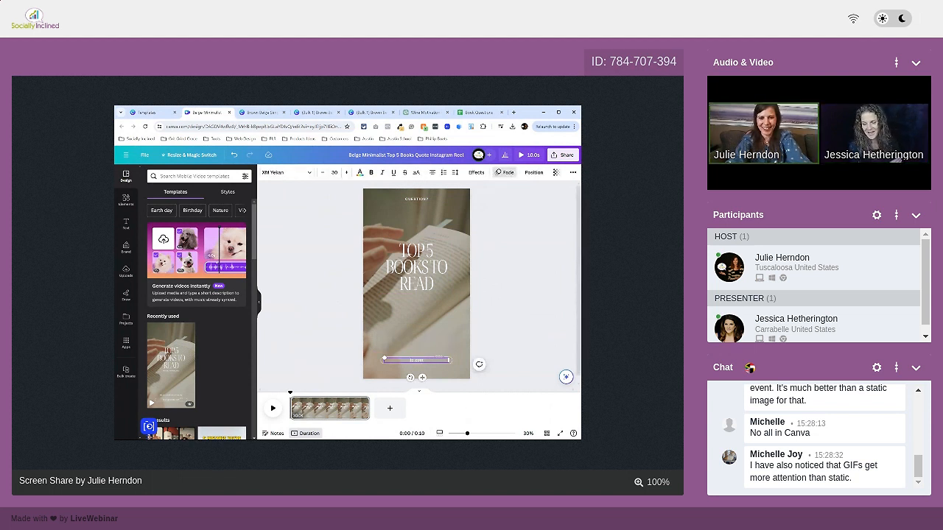
type("www.socially")
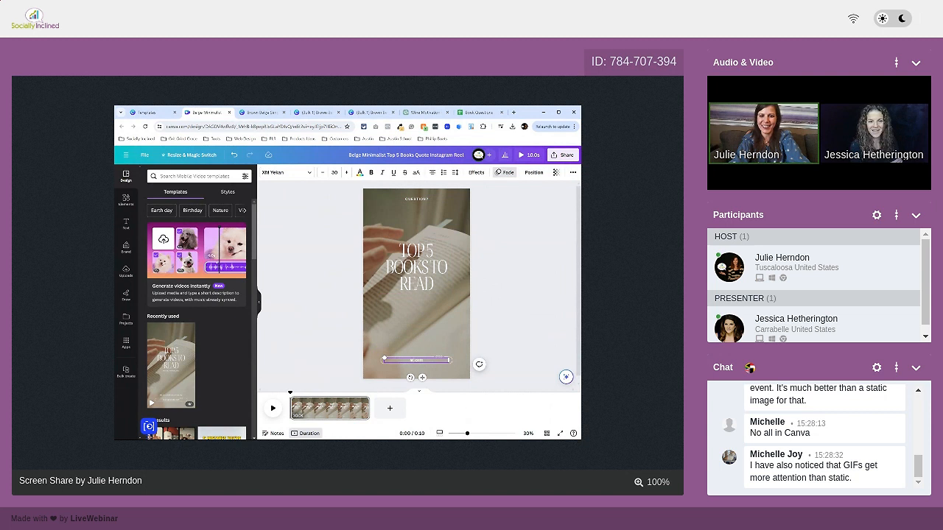
type("inclined")
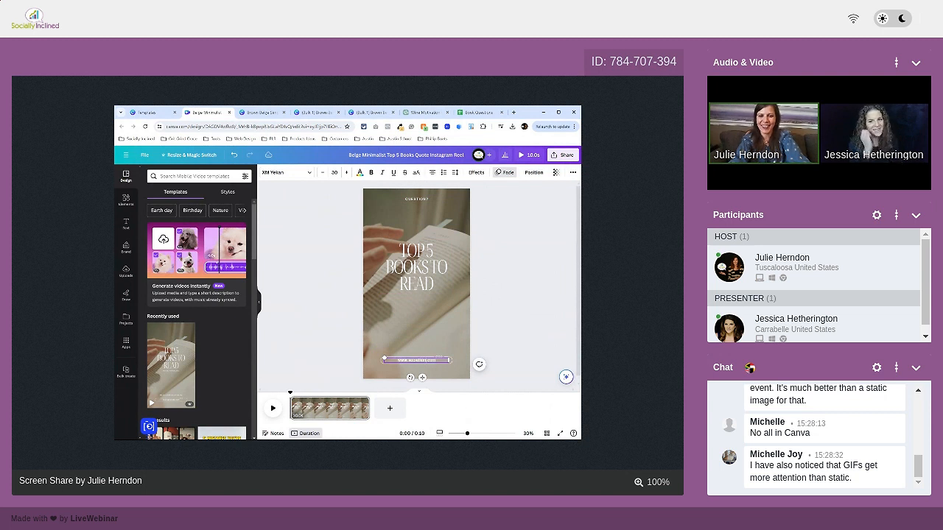
left_click(508, 347)
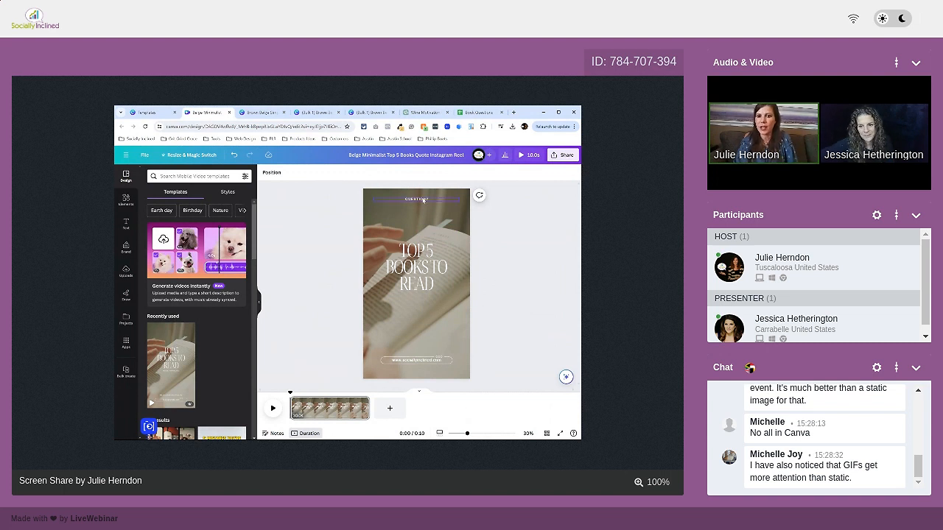
Enlarge the "QUESTION?" line at the top of the reel to font size 37.
left_click(423, 199)
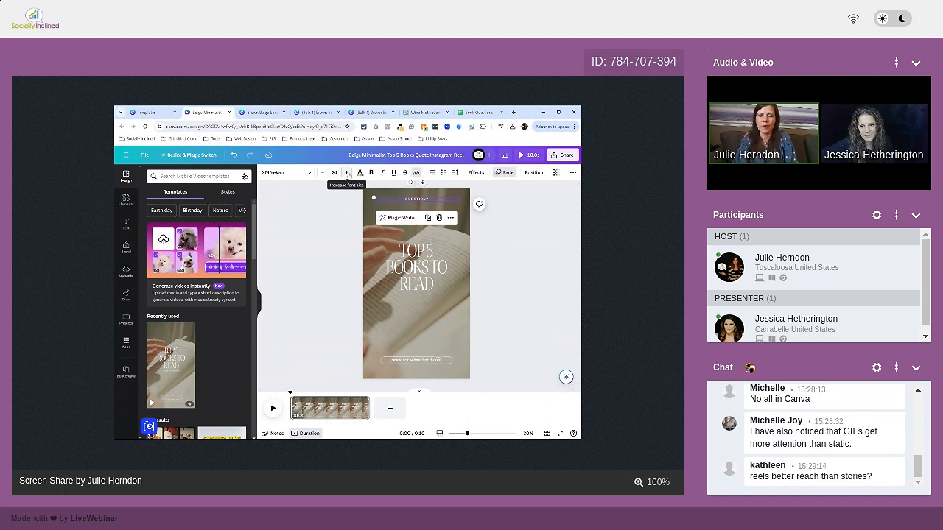
left_click(347, 173)
left_click(347, 172)
left_click(347, 172)
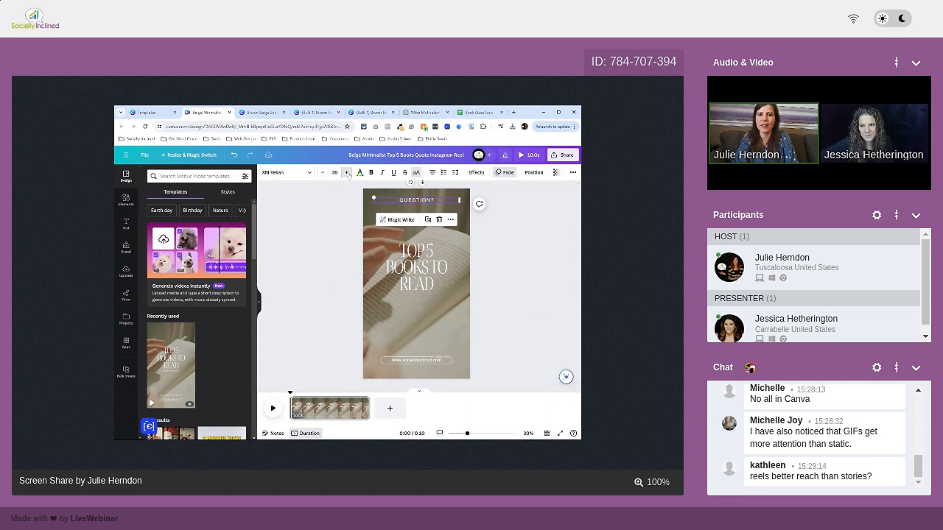
Reword the line at the top of the reel to read "QUICK QUESTION...".
left_click(395, 203)
type("Quo")
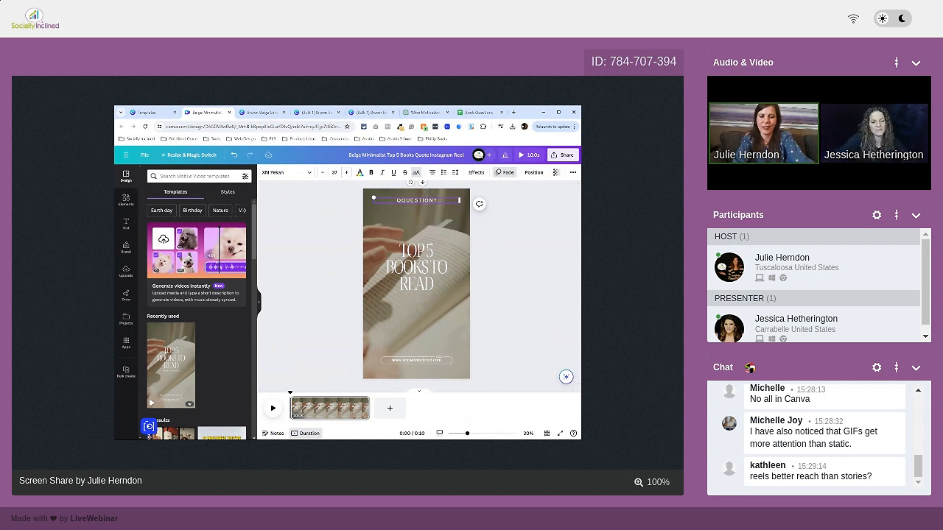
key("BackSpace")
type("ick")
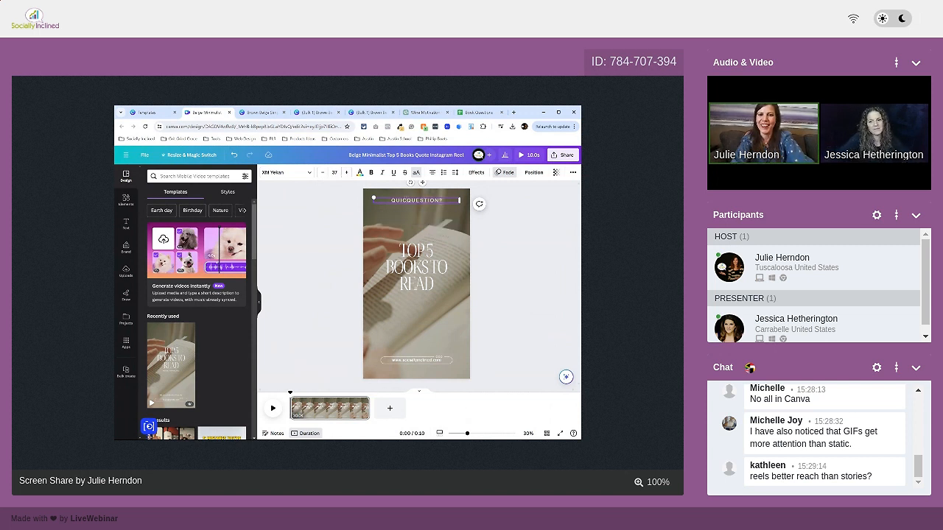
left_click(497, 259)
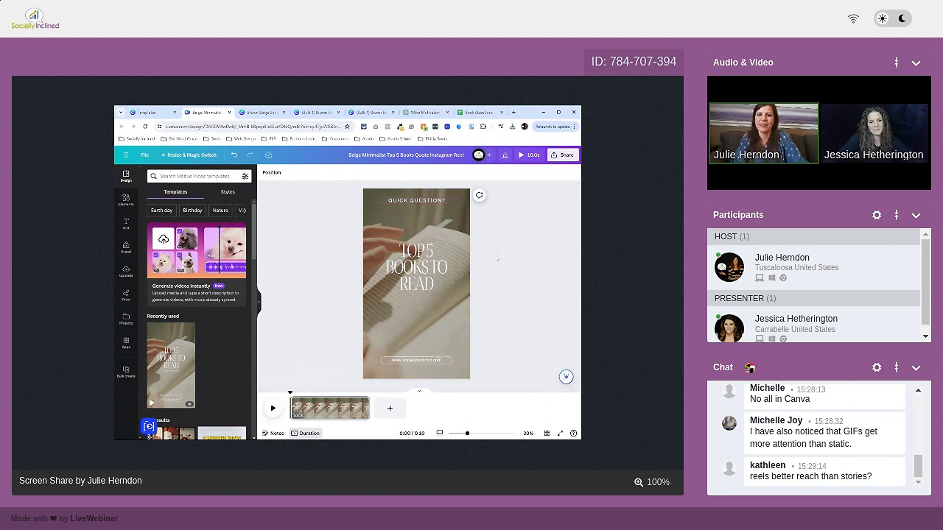
double_click(450, 203)
key("BackSpace")
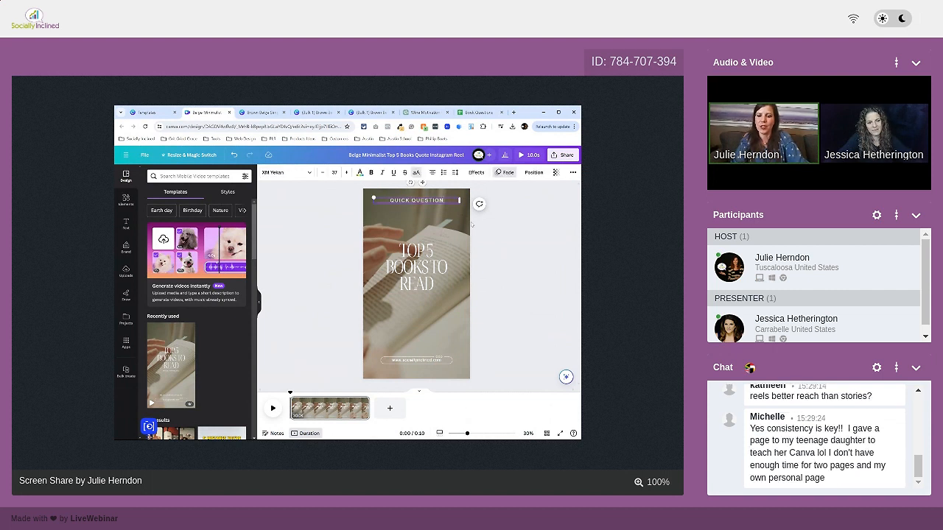
type(":")
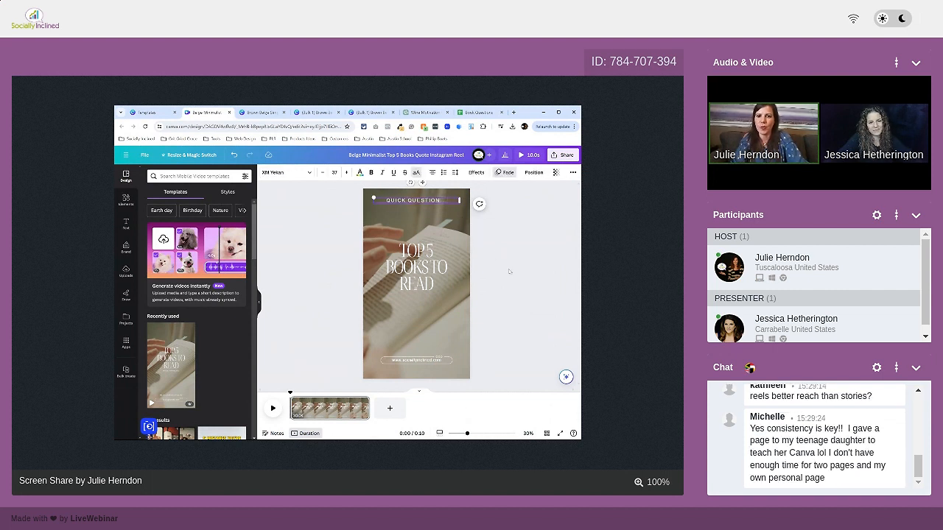
left_click(509, 272)
Select the "TOP 5 BOOKS TO READ" title on the reel and browse Canva's available apps.
left_click(416, 266)
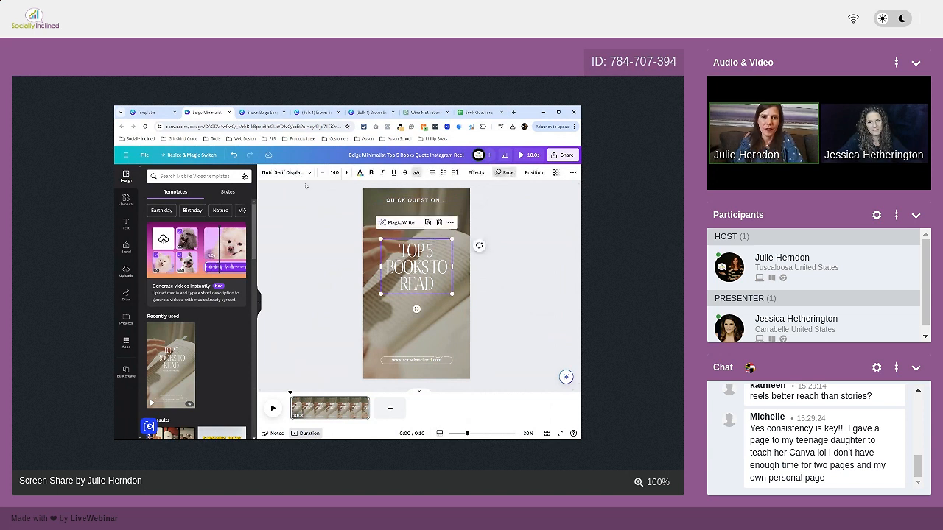
left_click(309, 287)
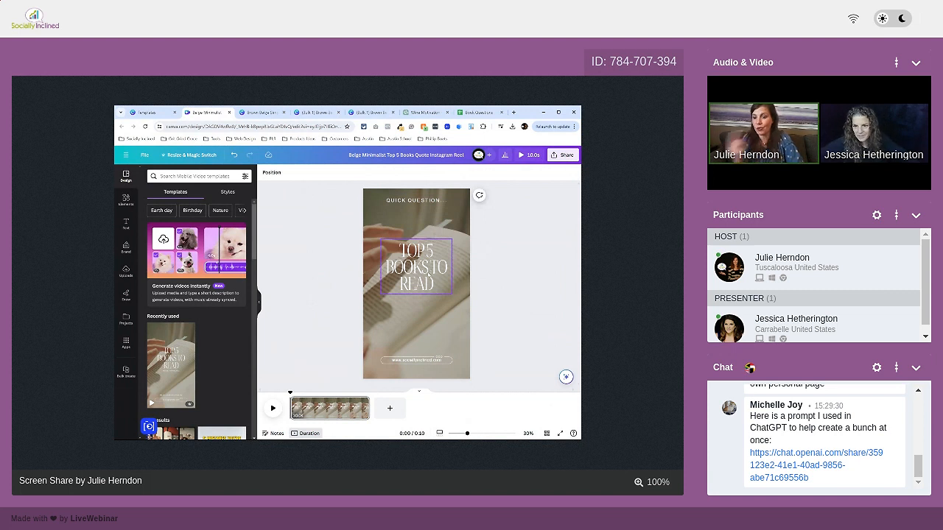
left_click(428, 274)
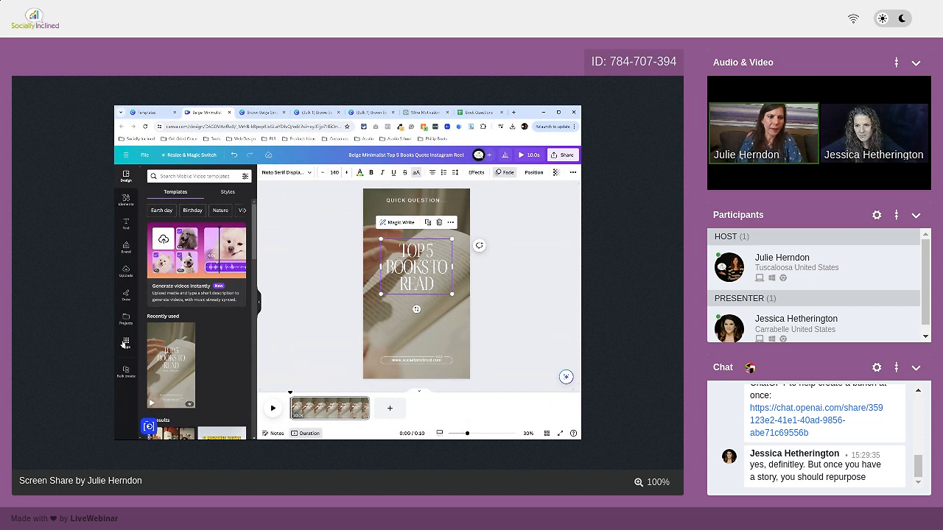
left_click(125, 343)
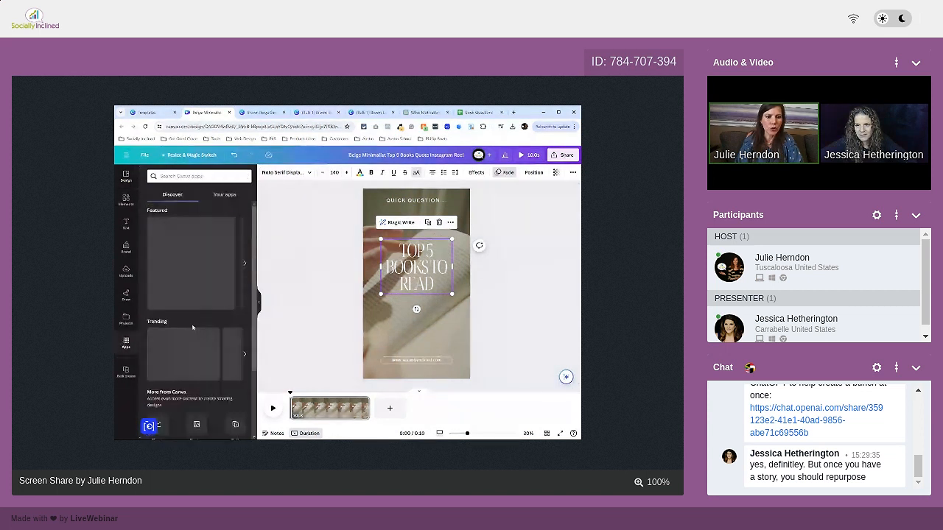
scroll(225, 331, "down", 2)
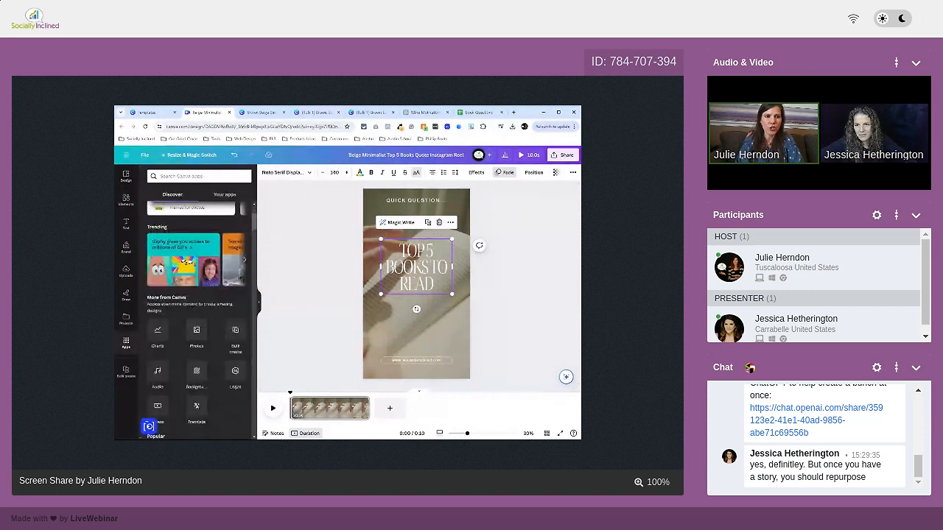
left_click(198, 176)
type("bu")
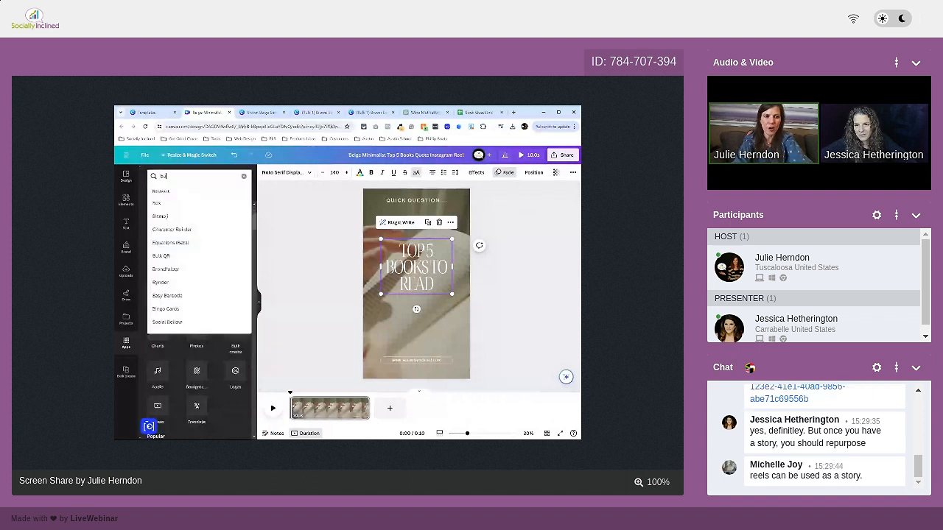
type("lk")
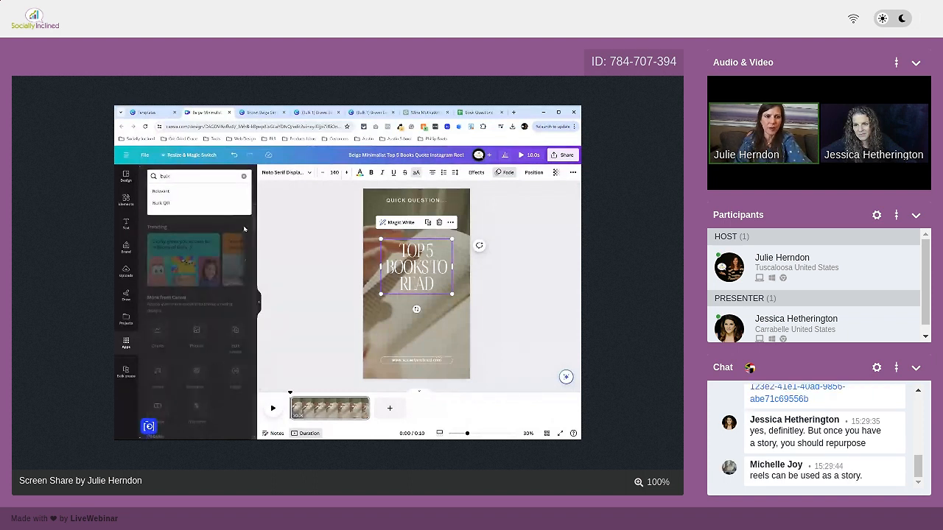
left_click(244, 224)
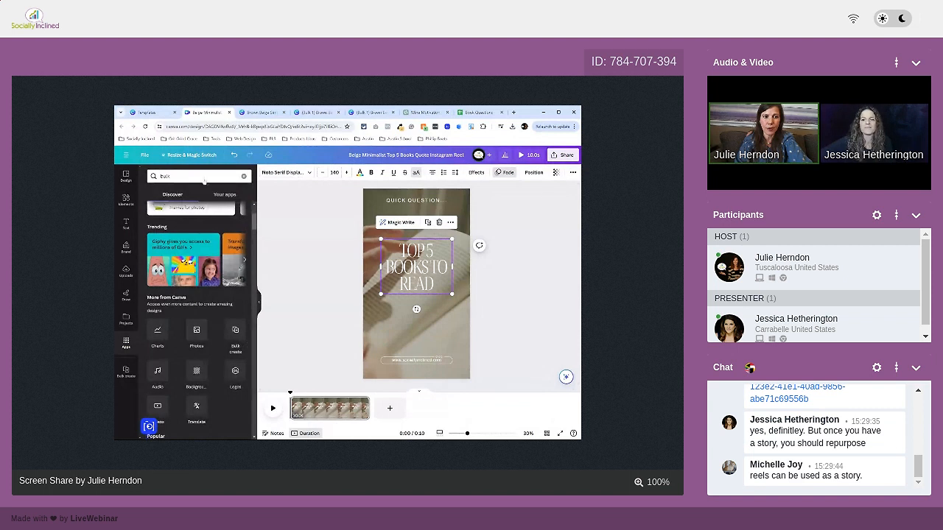
left_click(244, 176)
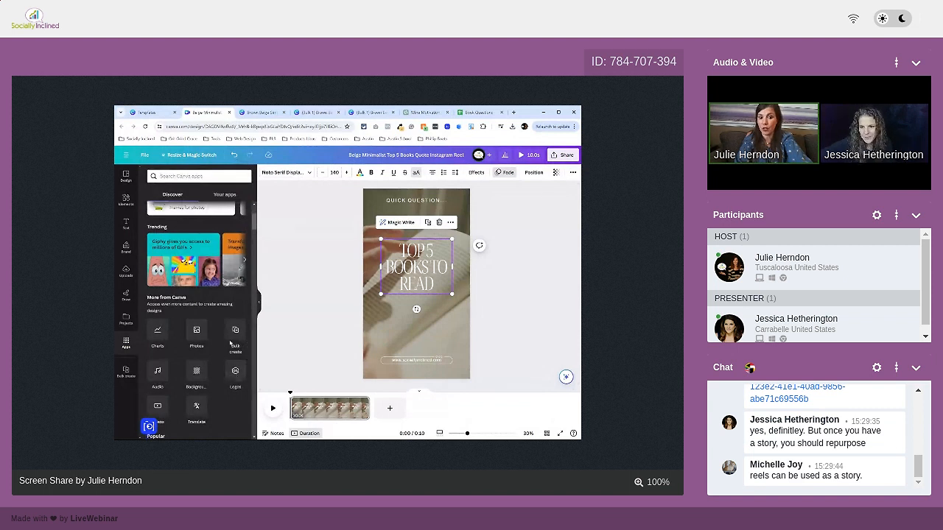
Start manual data entry in Bulk create and fill its Name column with the questions from the Book Questions Google Sheet.
left_click(234, 336)
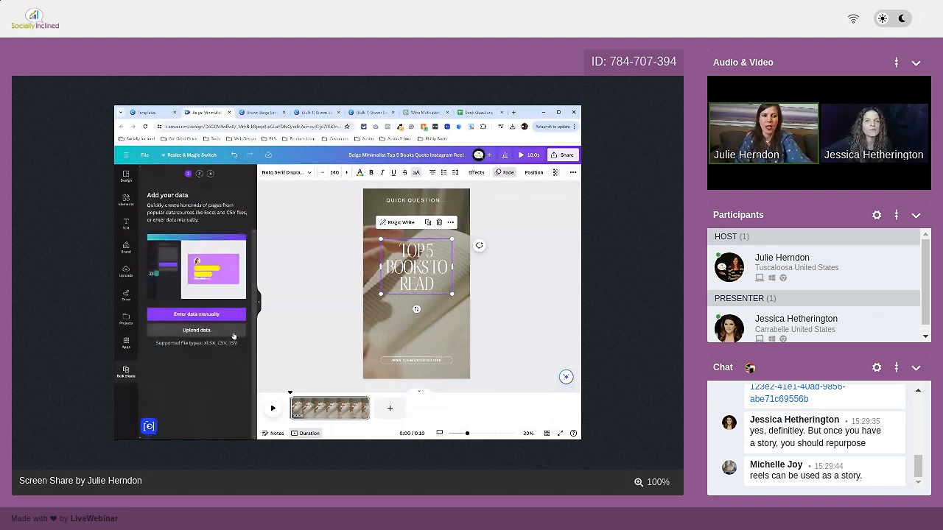
left_click(195, 315)
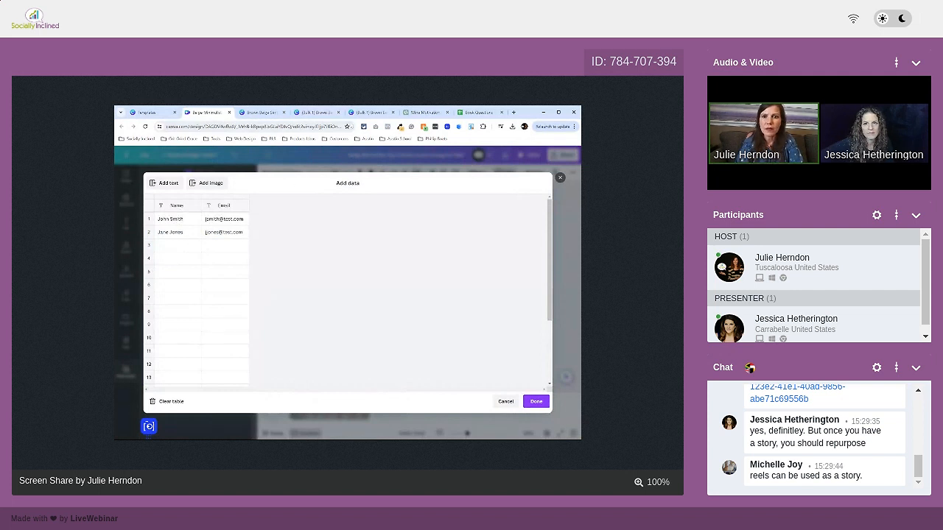
left_click(480, 112)
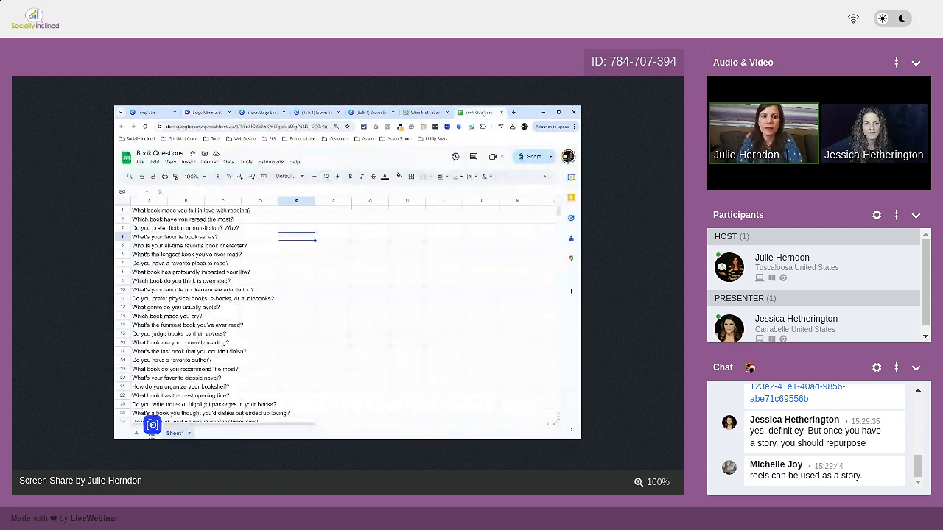
left_click_drag(149, 210, 165, 341)
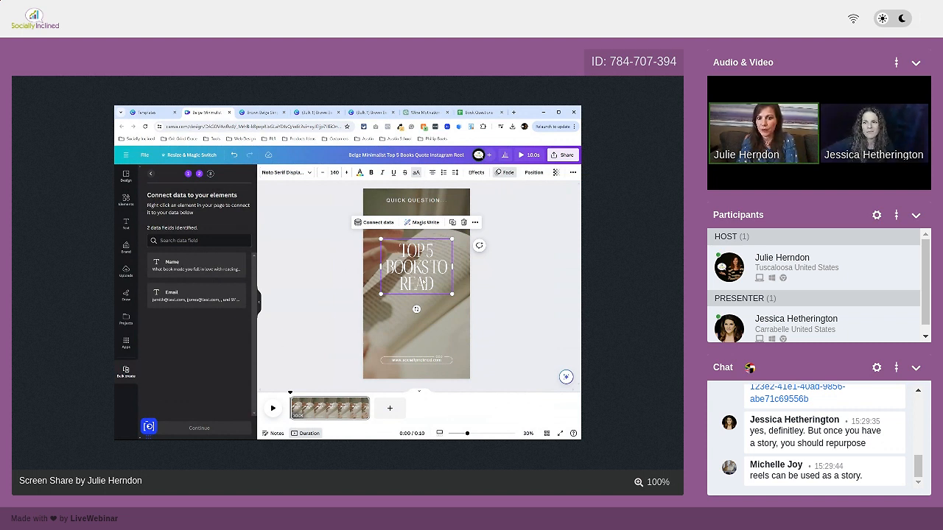
Connect the reel's title text to the Name data field and generate designs for all listed questions.
left_click(375, 223)
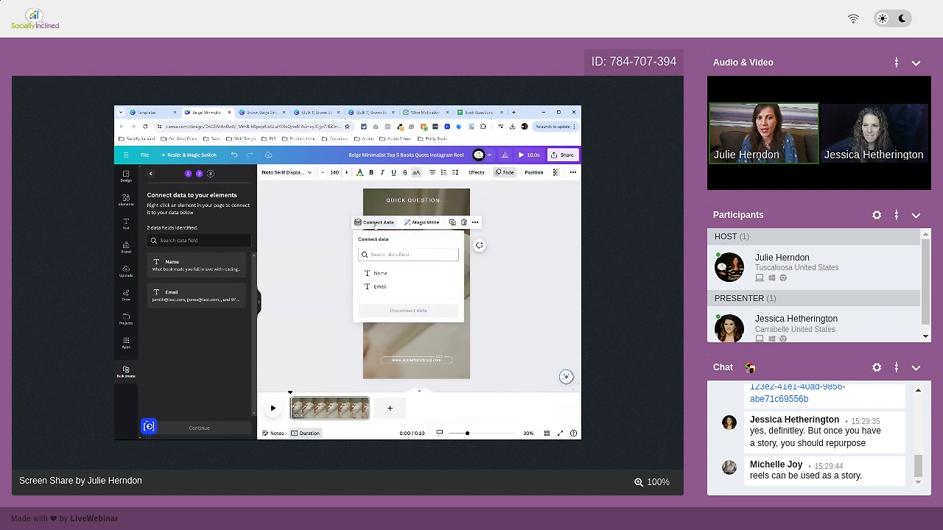
left_click(380, 274)
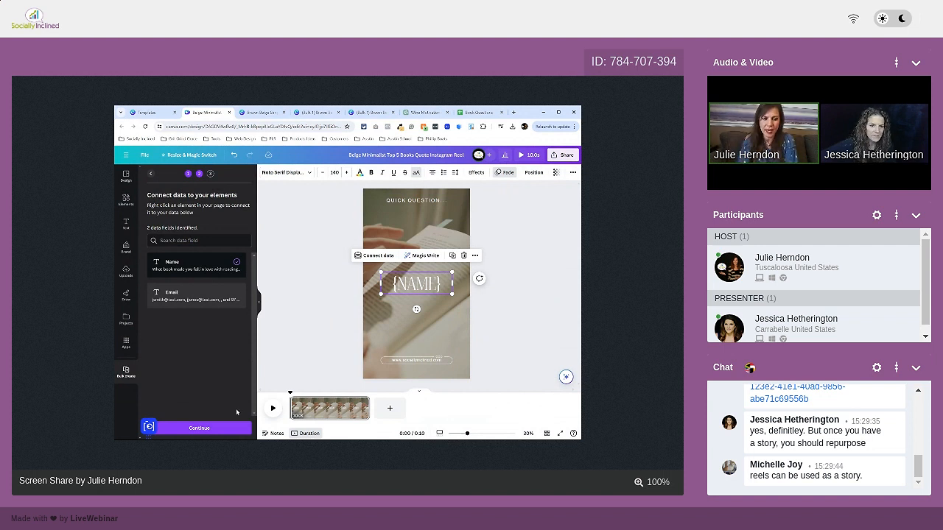
left_click(198, 428)
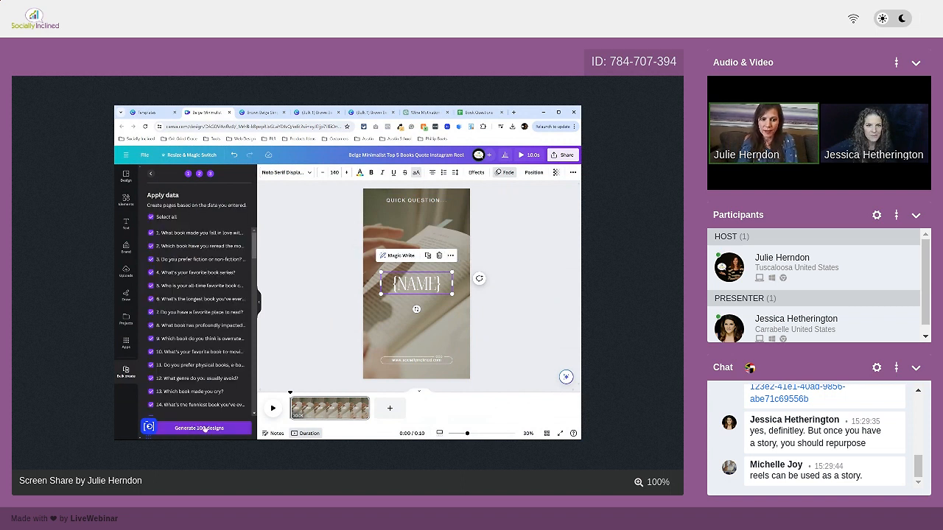
left_click(198, 428)
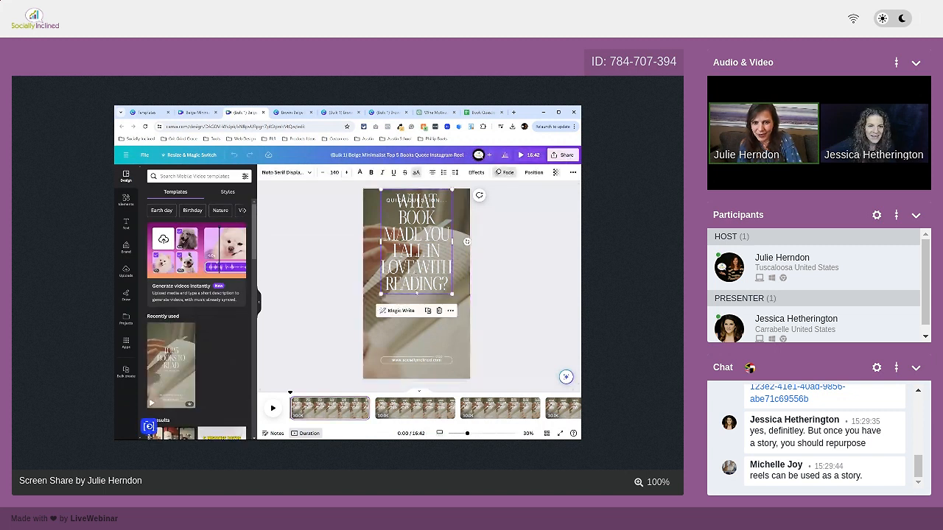
Move the question text down on the first three generated pages so it sits clear of the "QUICK QUESTION..." line.
left_click(415, 307)
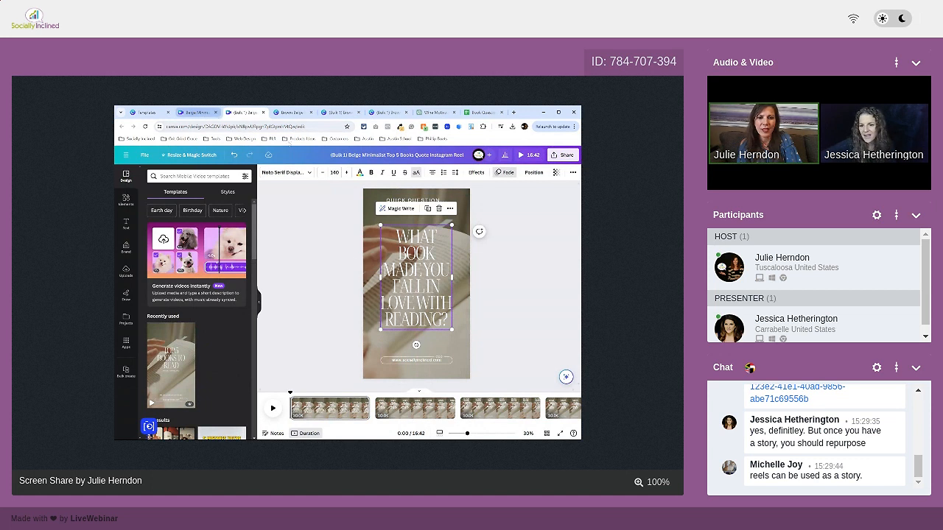
left_click(511, 319)
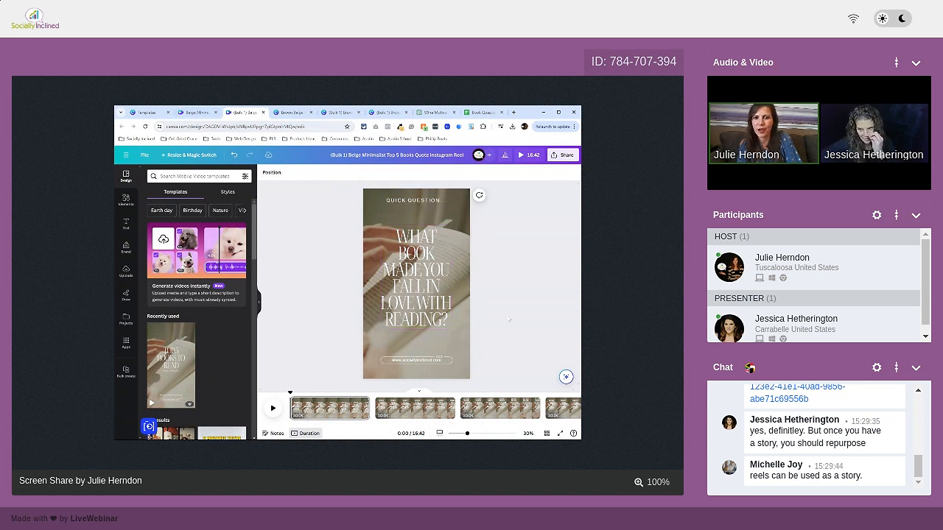
left_click(409, 406)
left_click(405, 262)
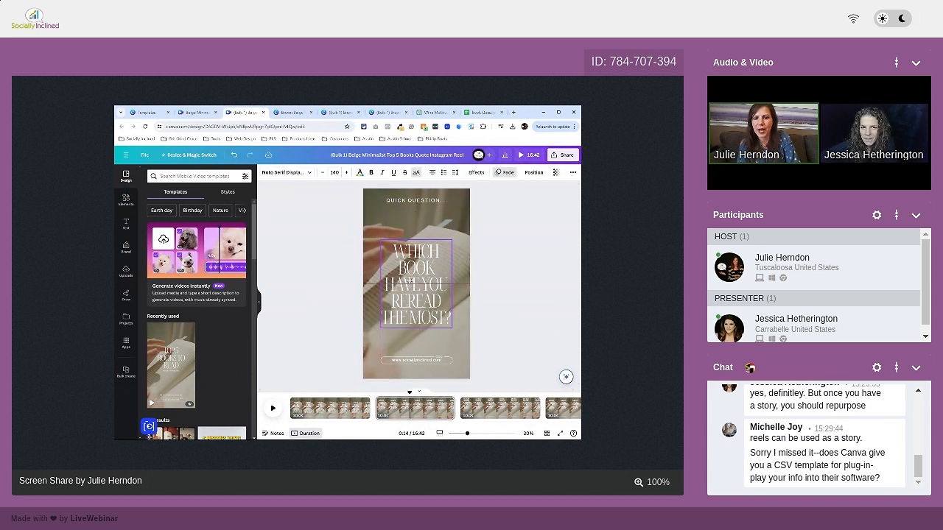
left_click_drag(409, 275, 410, 284)
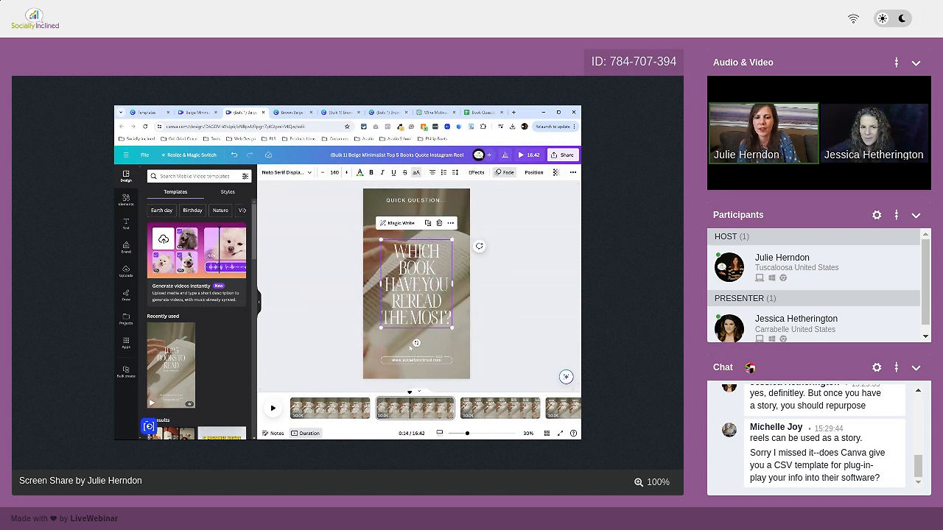
left_click(505, 408)
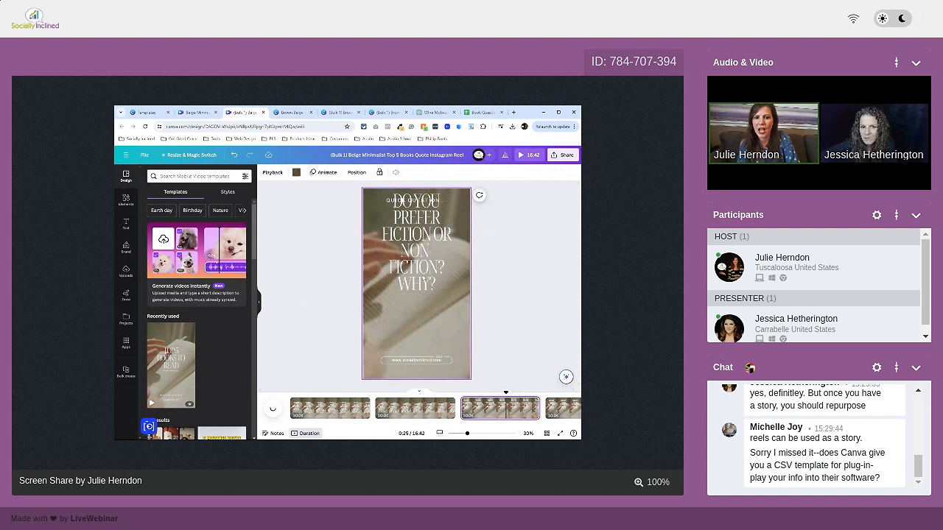
left_click(422, 290)
left_click_drag(417, 248, 417, 286)
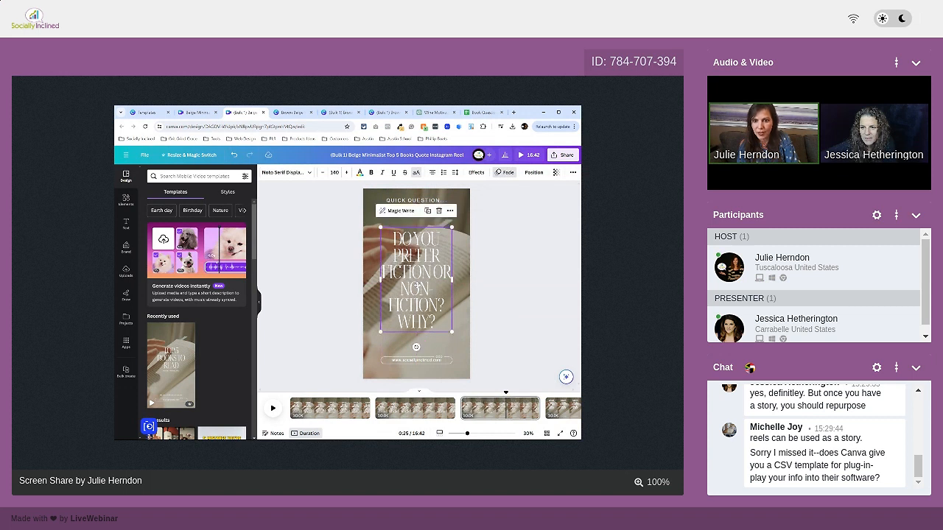
left_click(511, 363)
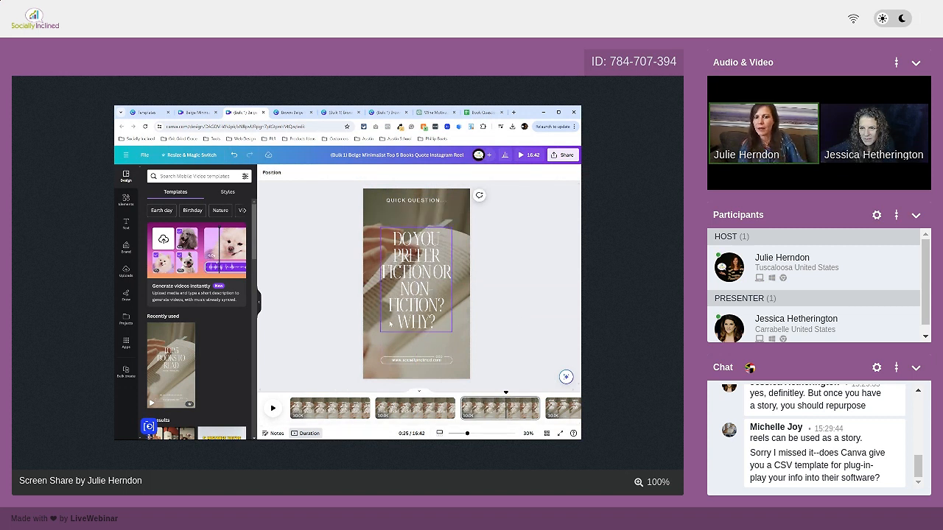
left_click(323, 411)
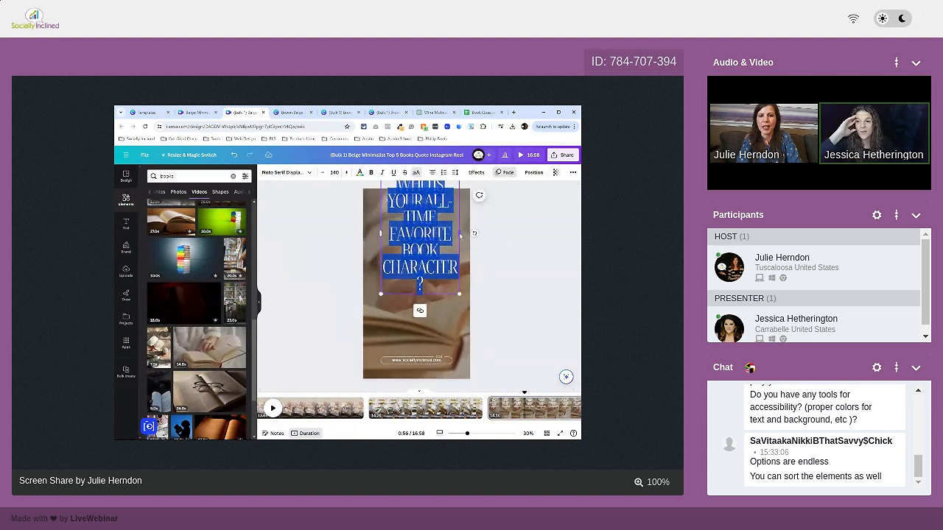
Reposition the favorite book character question and the longest book question on their pages, clear of the "QUICK QUESTION..." line.
left_click(447, 256)
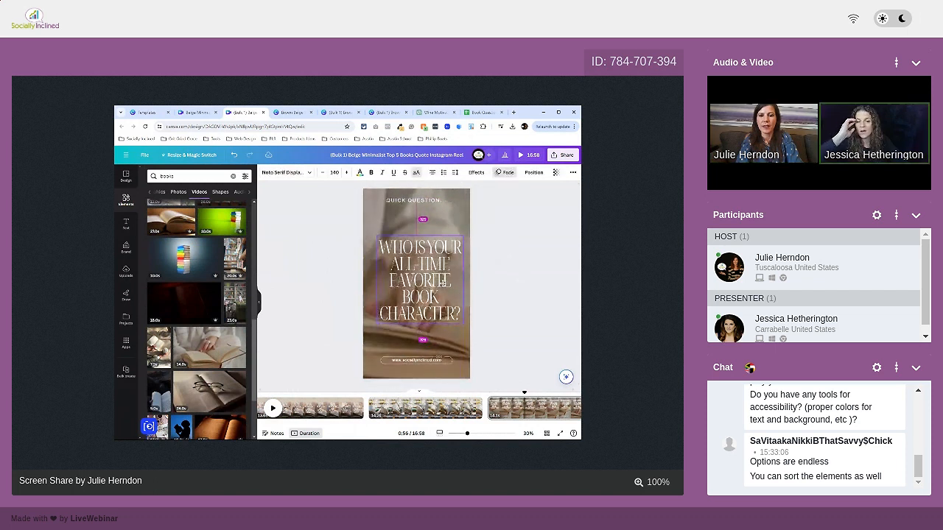
left_click(522, 320)
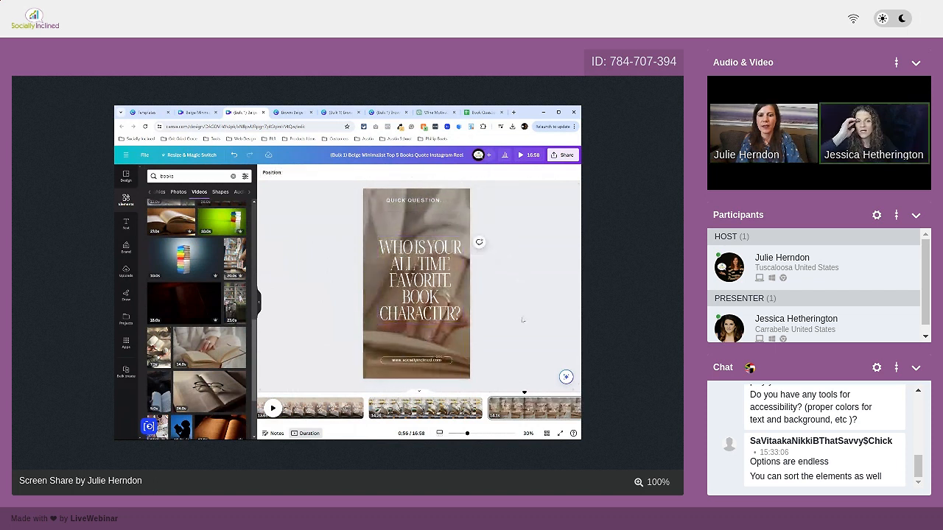
left_click(507, 408)
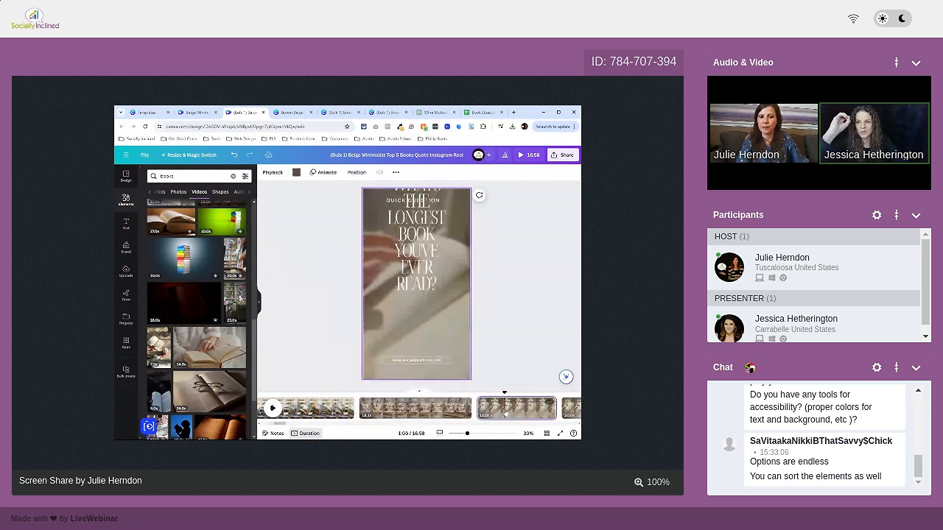
left_click(413, 280)
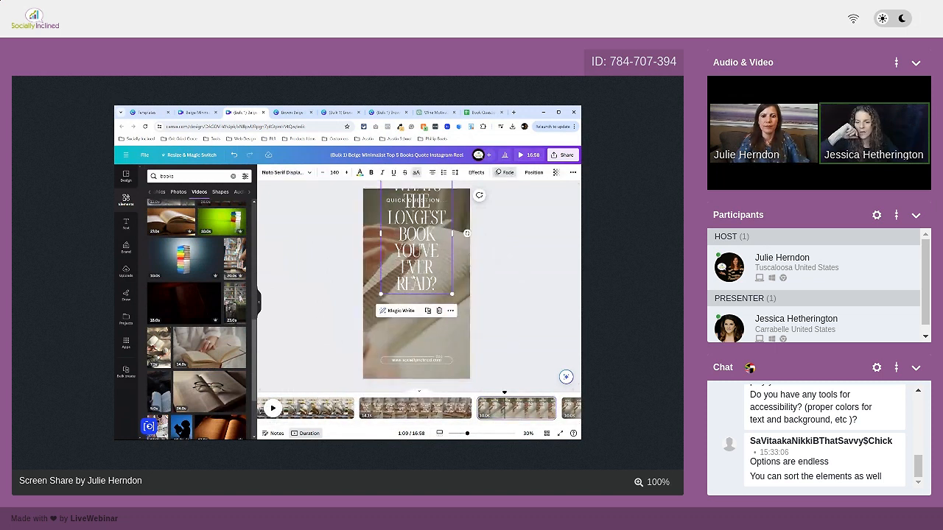
left_click_drag(416, 257, 413, 299)
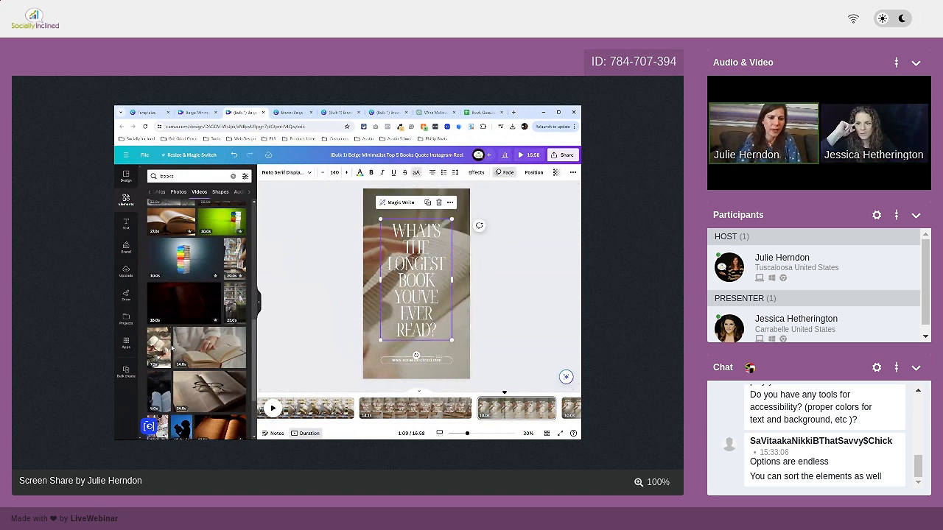
Replace the longest book page's background with the video of glasses on an open book and trim the page to about 7.5 seconds.
scroll(238, 307, "down", 3)
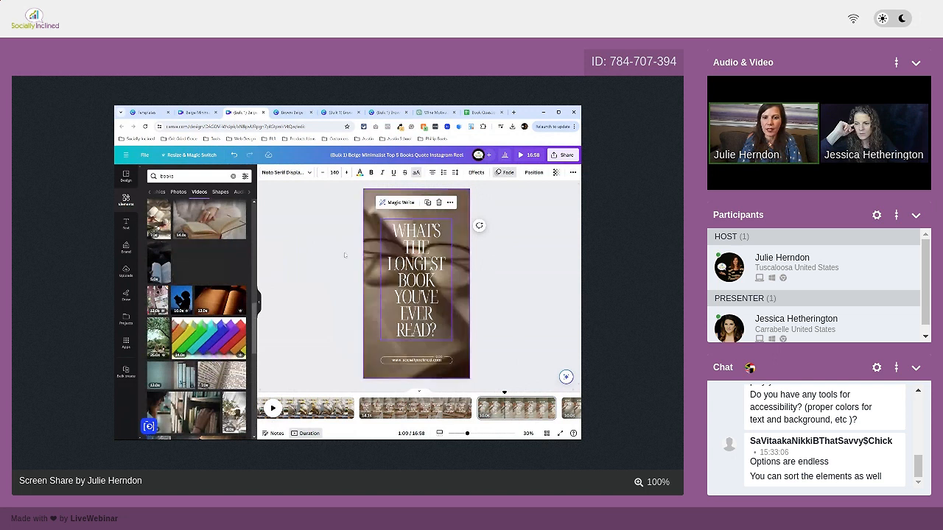
left_click_drag(373, 261, 373, 261)
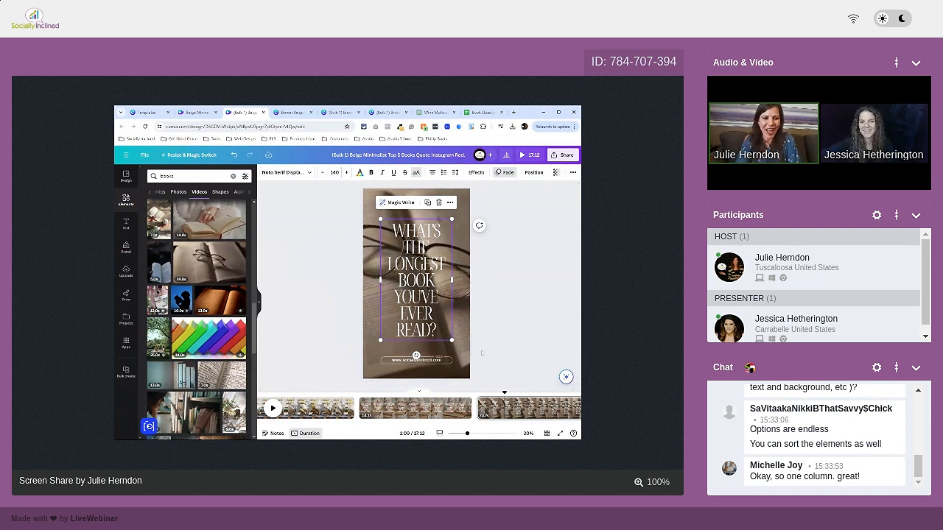
scroll(198, 354, "down", 3)
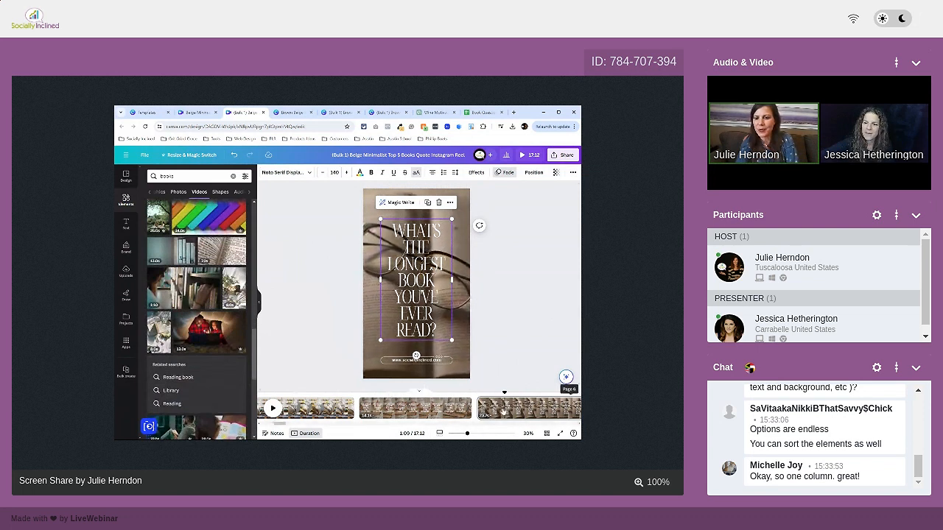
scroll(504, 412, "right", 2)
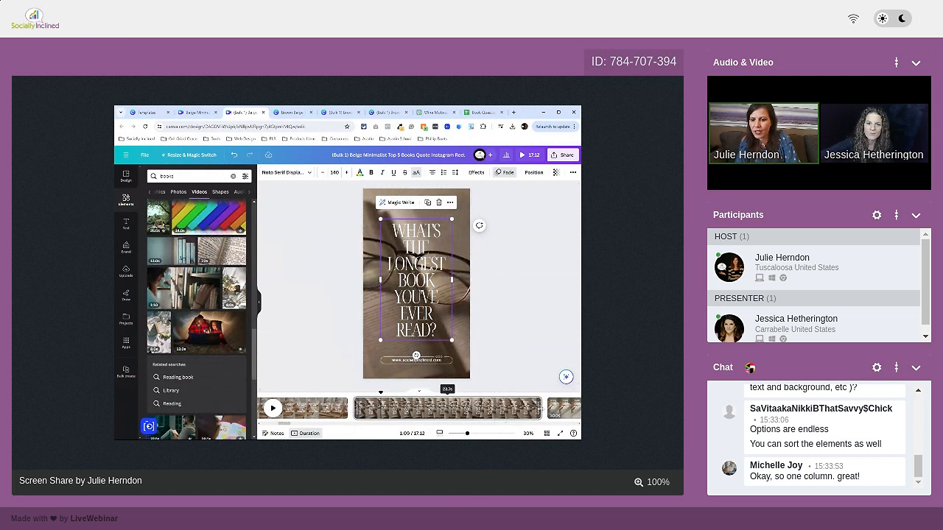
left_click_drag(539, 409, 397, 409)
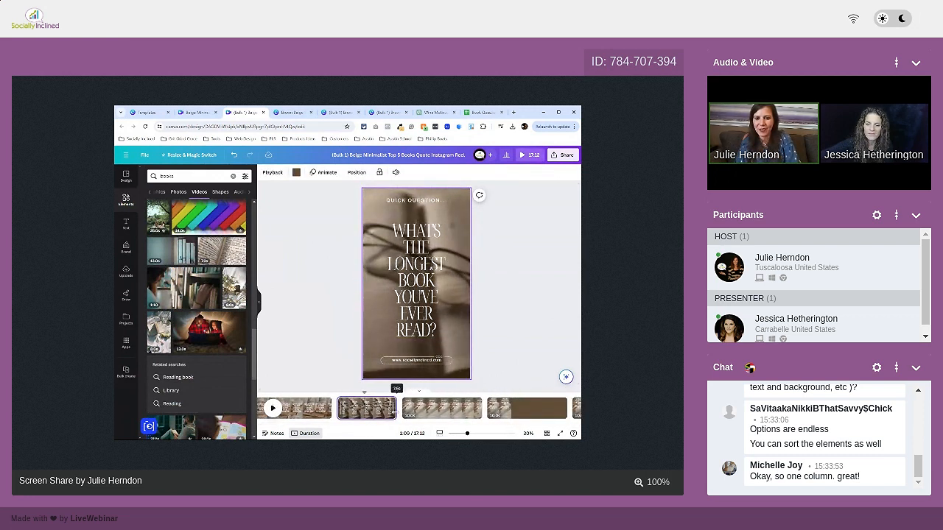
left_click(528, 330)
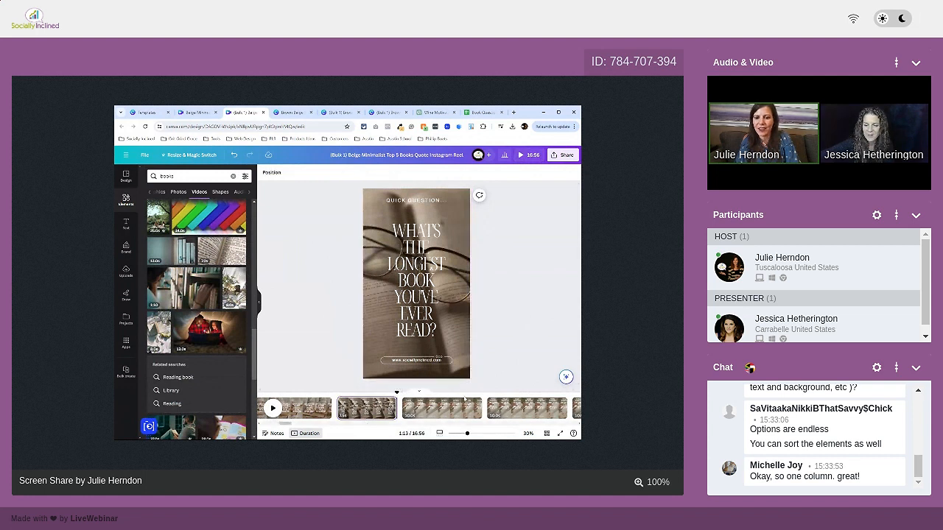
scroll(518, 411, "right", 5)
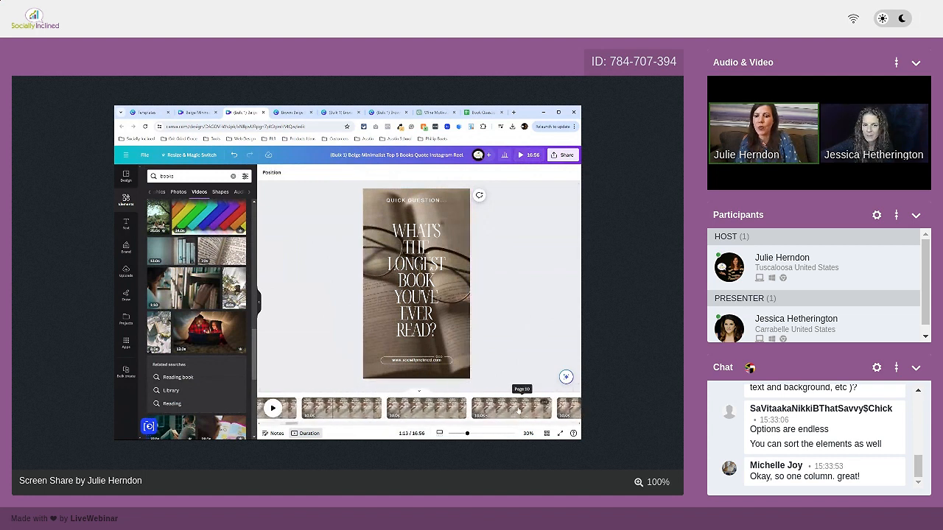
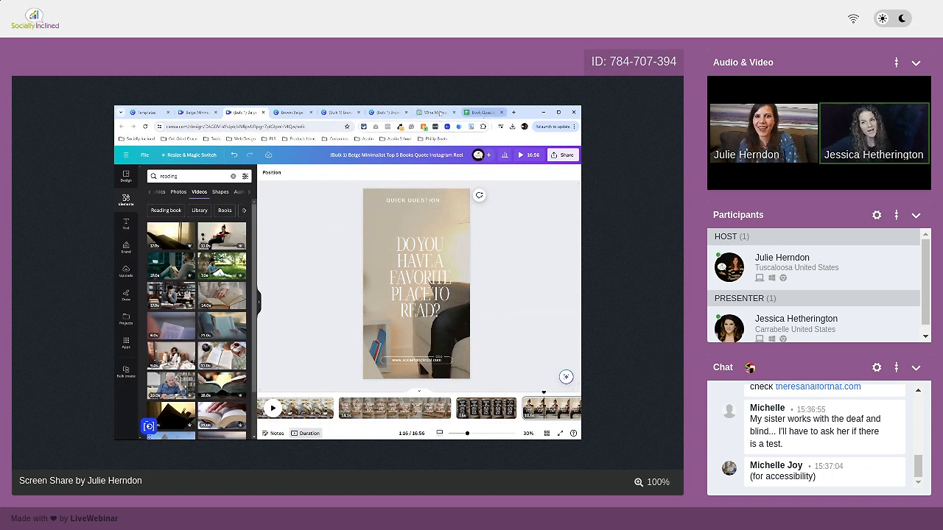
Switch to the ChatGPT conversation and look through its numbered list of book questions.
left_click(427, 112)
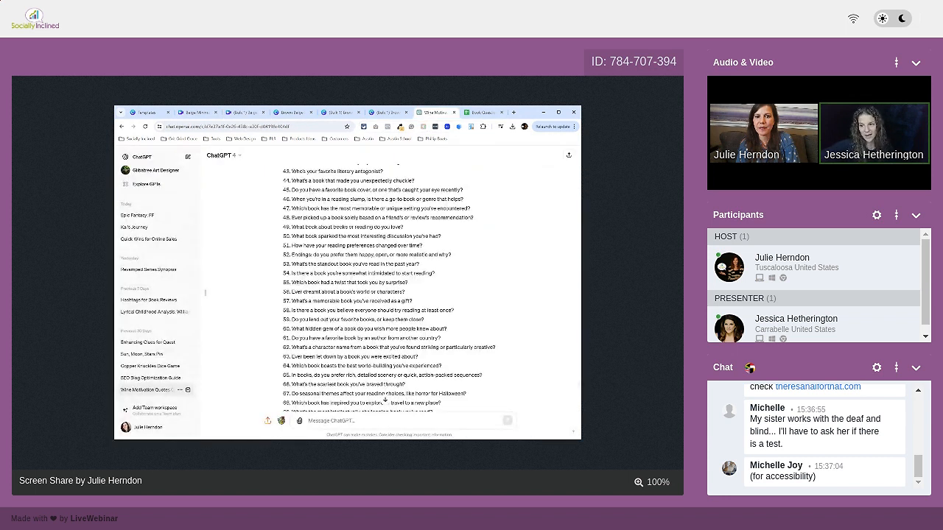
scroll(388, 288, "down", 5)
scroll(388, 287, "up", 7)
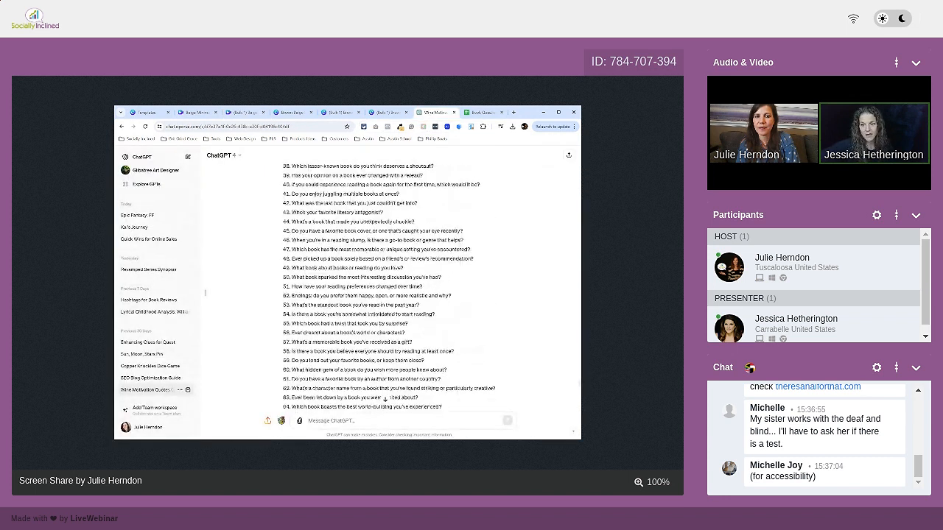
scroll(384, 295, "up", 5)
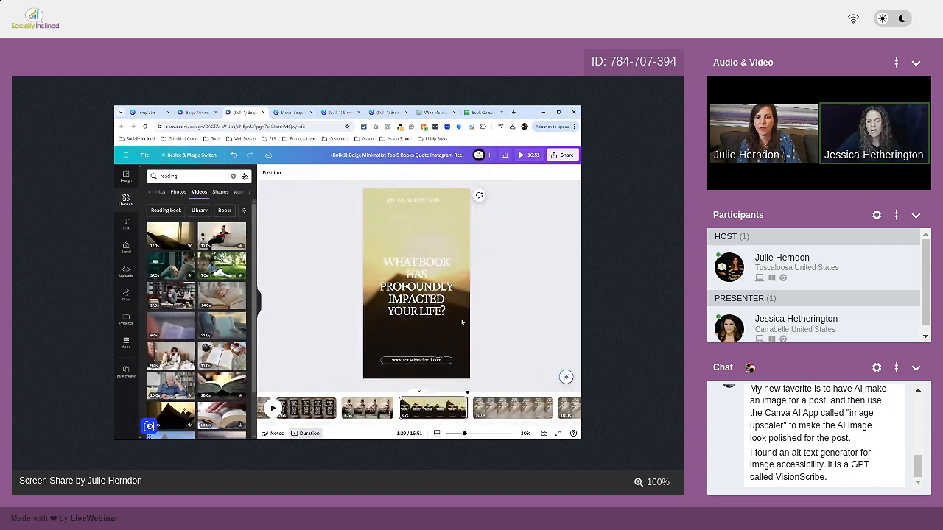
left_click(418, 415)
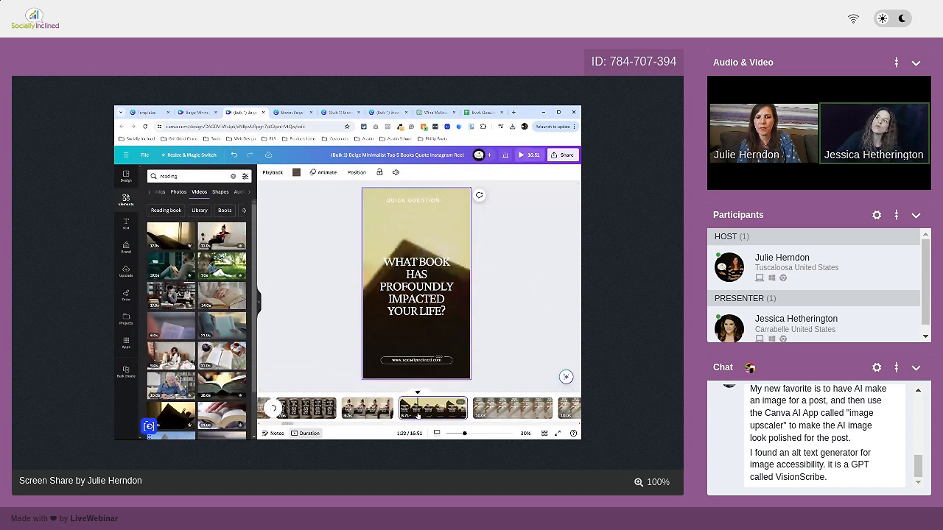
left_click(532, 297)
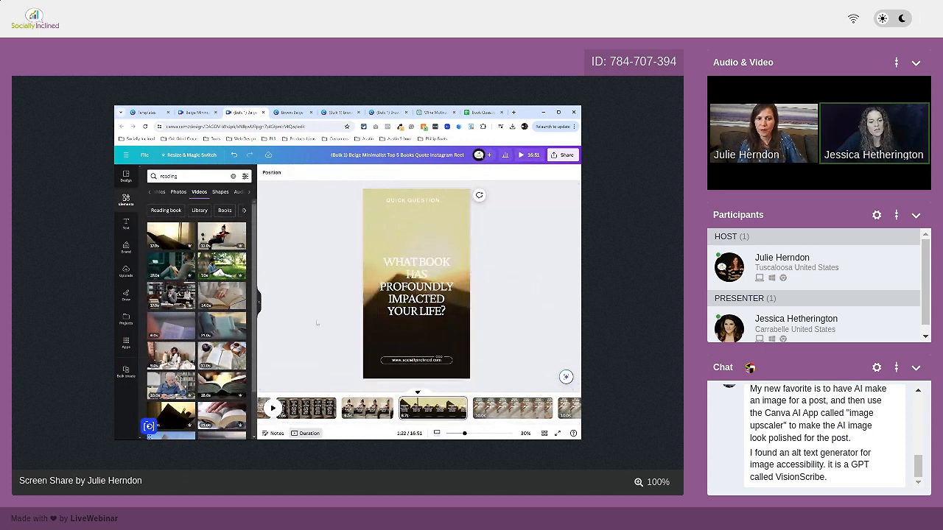
Switch to the original reel template and go back through its Bulk create stages to the options for adding data.
left_click(197, 113)
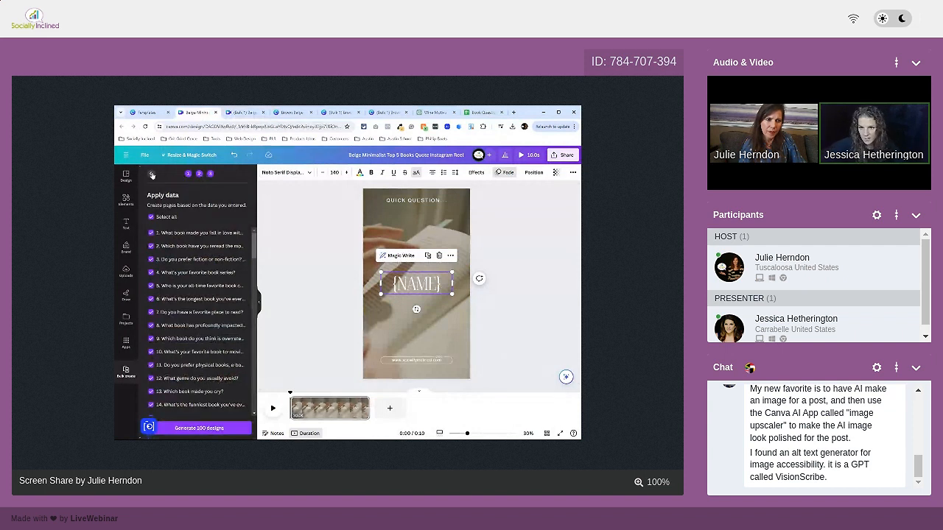
left_click(151, 175)
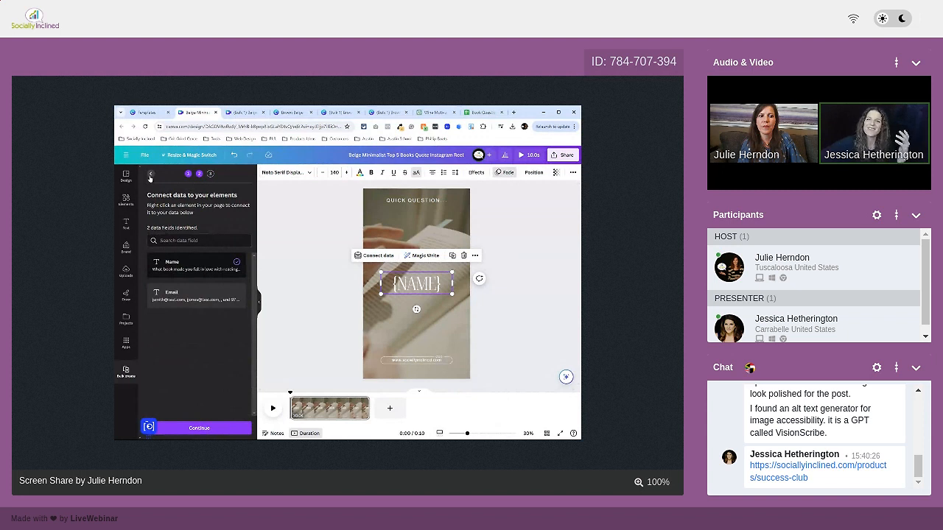
left_click(150, 175)
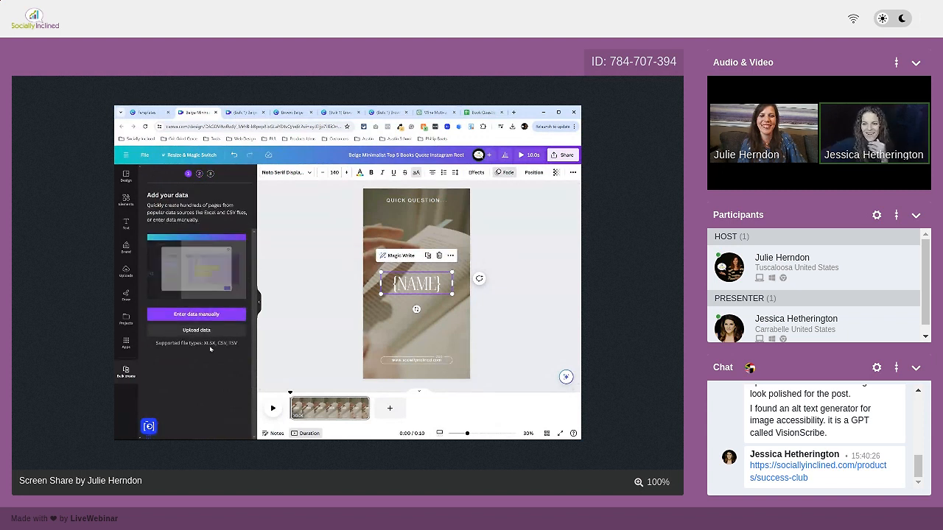